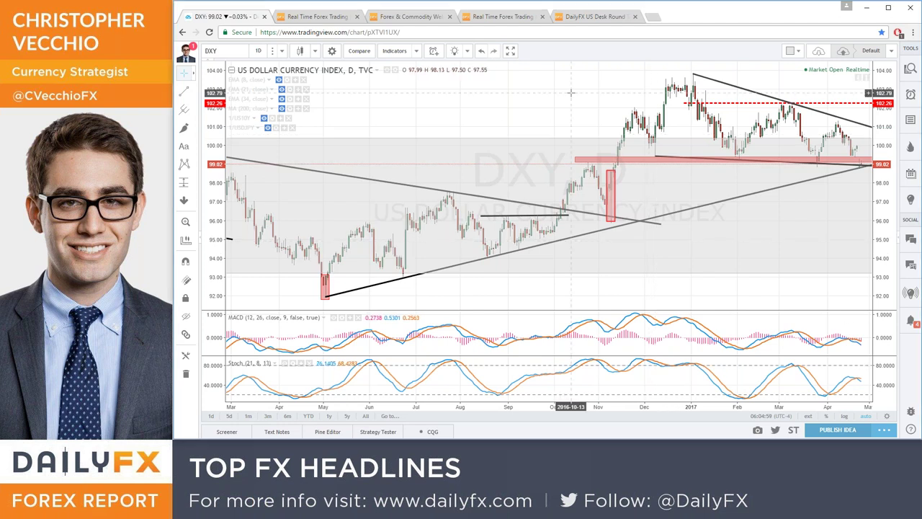
Load the EURUSD chart and zoom into its most recent months
{"action": "type", "text": "EURUSD"}
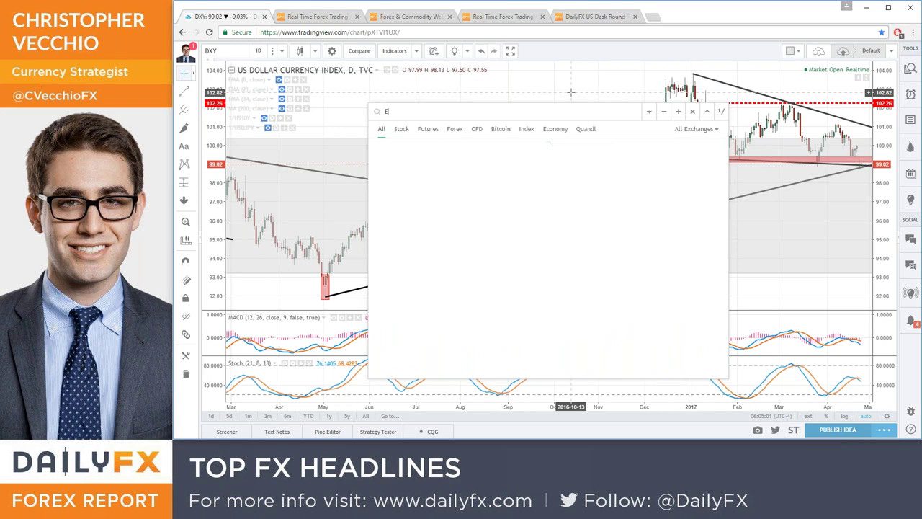
{"action": "key", "text": "Return"}
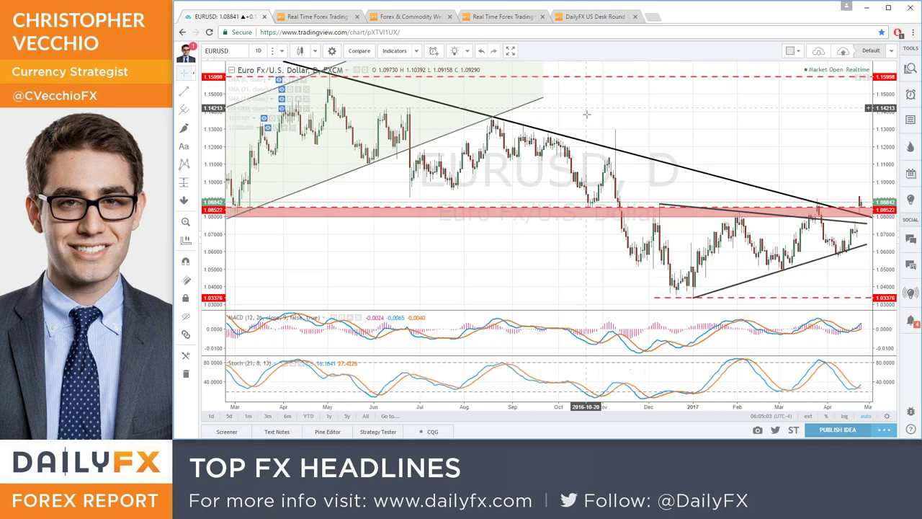
{"action": "scroll", "coordinate": [679, 227], "scroll_direction": "up", "scroll_amount": 2}
{"action": "scroll", "coordinate": [679, 226], "scroll_direction": "up", "scroll_amount": 1}
{"action": "scroll", "coordinate": [625, 140], "scroll_direction": "right", "scroll_amount": 5}
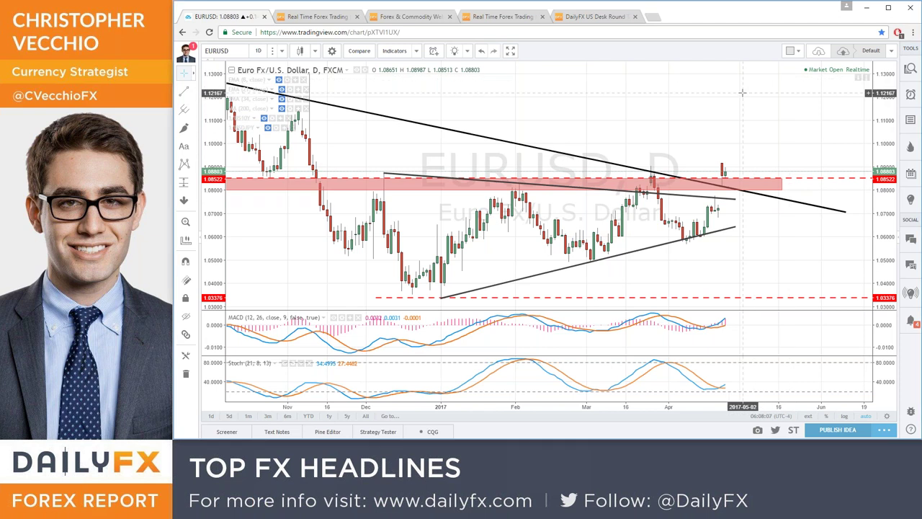
Zoom the EURUSD daily chart out so price history back to October is visible
{"action": "scroll", "coordinate": [747, 94], "scroll_direction": "up", "scroll_amount": 2}
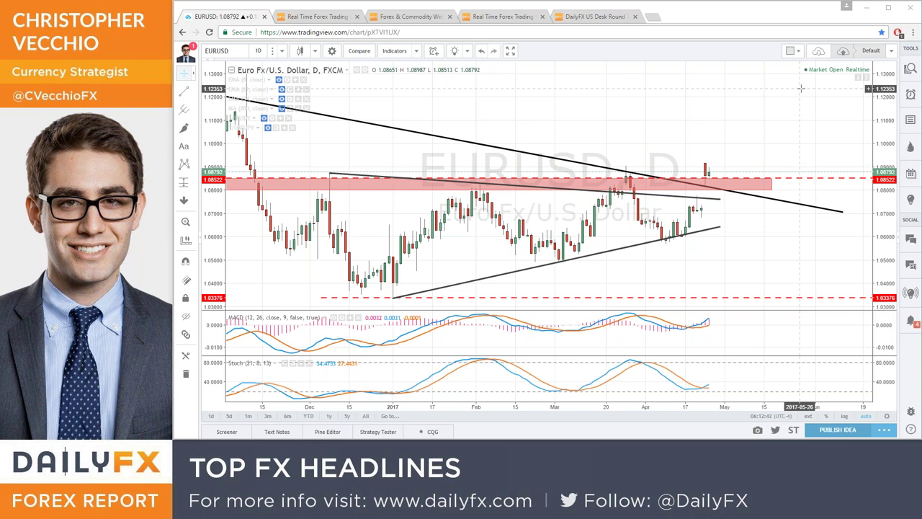
{"action": "scroll", "coordinate": [582, 123], "scroll_direction": "down", "scroll_amount": 1}
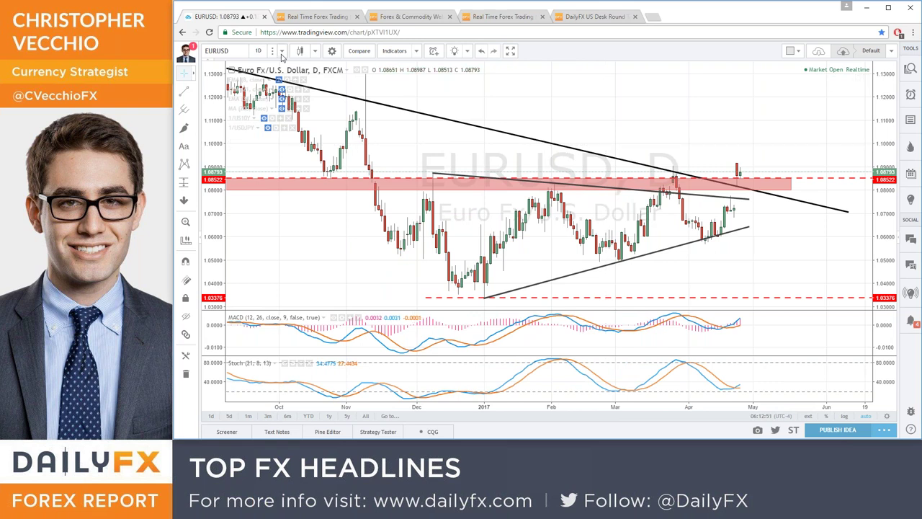
Load XAUUSD on 4-hour candles, zoom out, and show the 1/US10Y overlay
{"action": "left_click", "coordinate": [246, 48]}
{"action": "type", "text": "XAUUSD"}
{"action": "key", "text": "Return"}
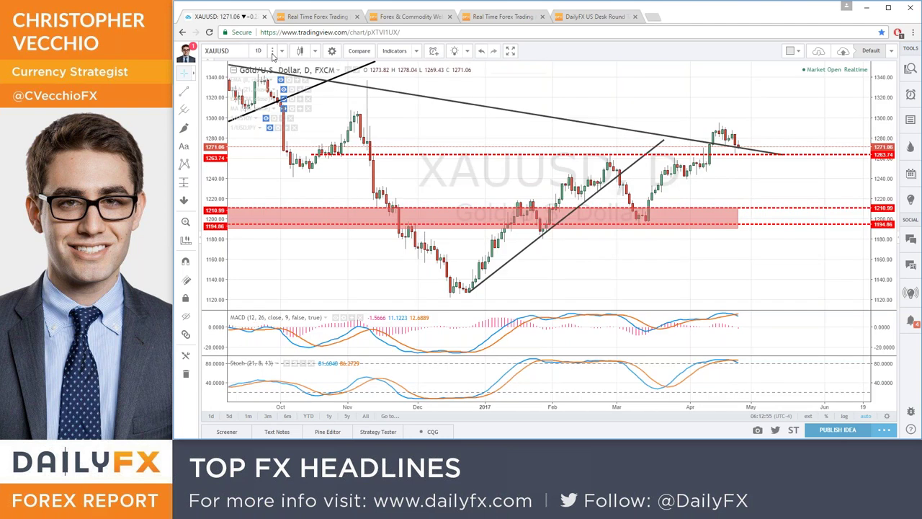
{"action": "left_click", "coordinate": [280, 53]}
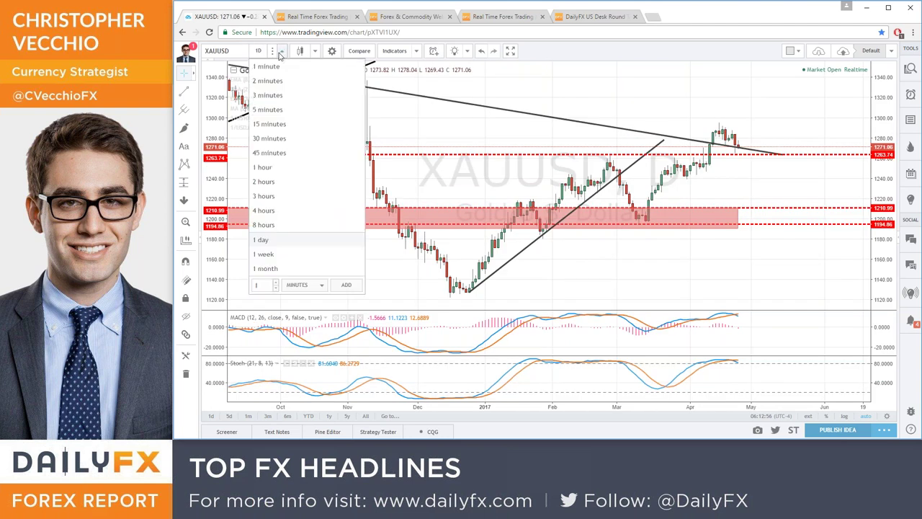
{"action": "left_click", "coordinate": [288, 211]}
{"action": "scroll", "coordinate": [469, 244], "scroll_direction": "down", "scroll_amount": 3}
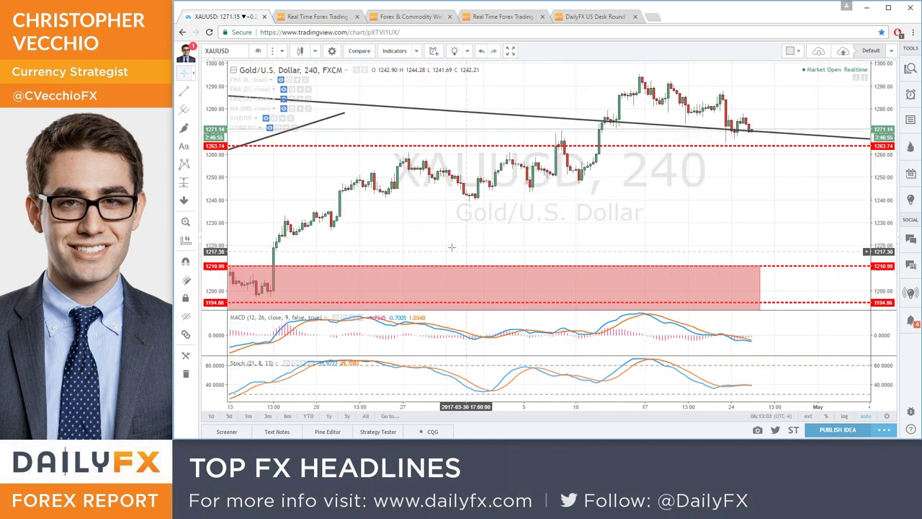
{"action": "left_click", "coordinate": [266, 119]}
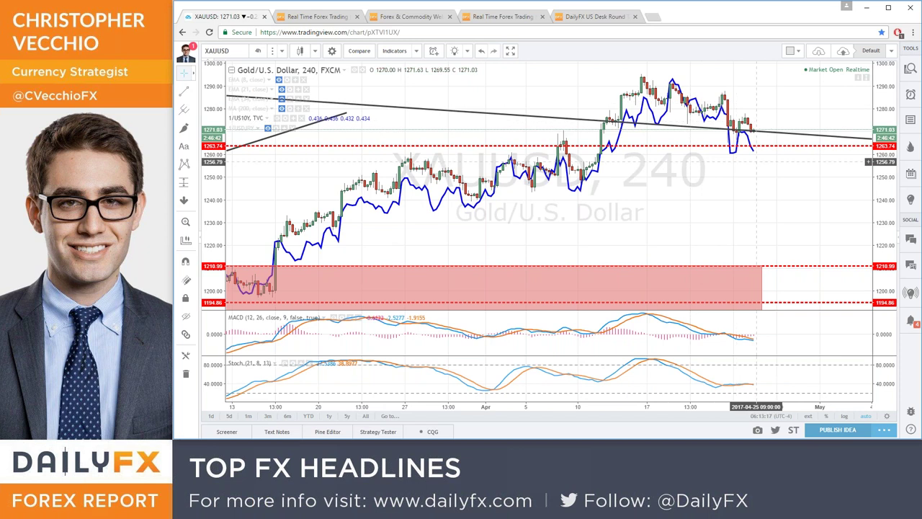
Turn on the purple 1/USDJPY overlay on the 4-hour Gold chart
{"action": "left_click", "coordinate": [267, 128]}
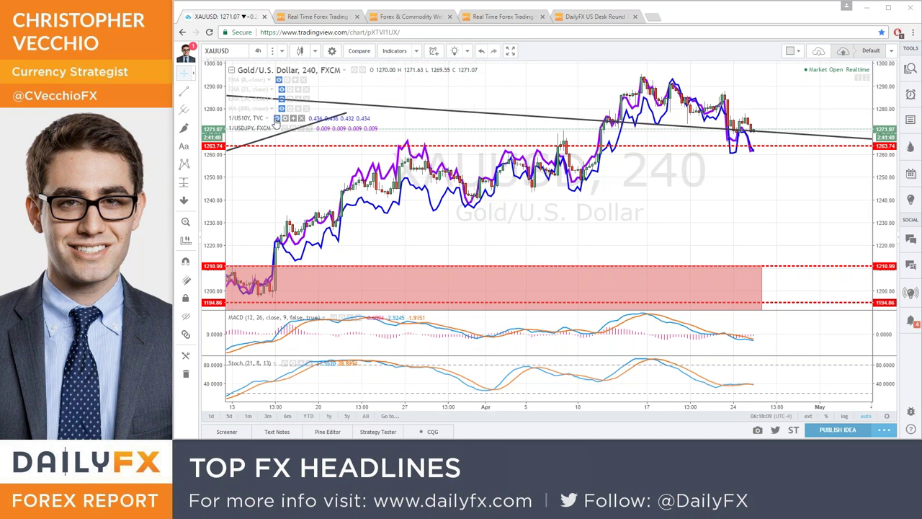
{"action": "left_click", "coordinate": [276, 117]}
{"action": "left_click", "coordinate": [284, 127]}
Load DXY on daily candles and zoom out to review its trendlines and 102.26 level
{"action": "type", "text": "DXY"}
{"action": "key", "text": "Return"}
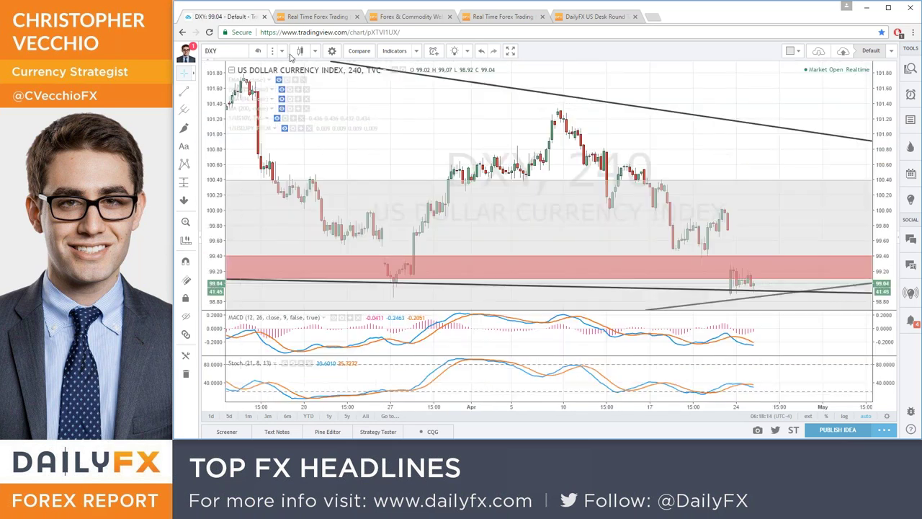
{"action": "left_click", "coordinate": [258, 51]}
{"action": "left_click", "coordinate": [313, 241]}
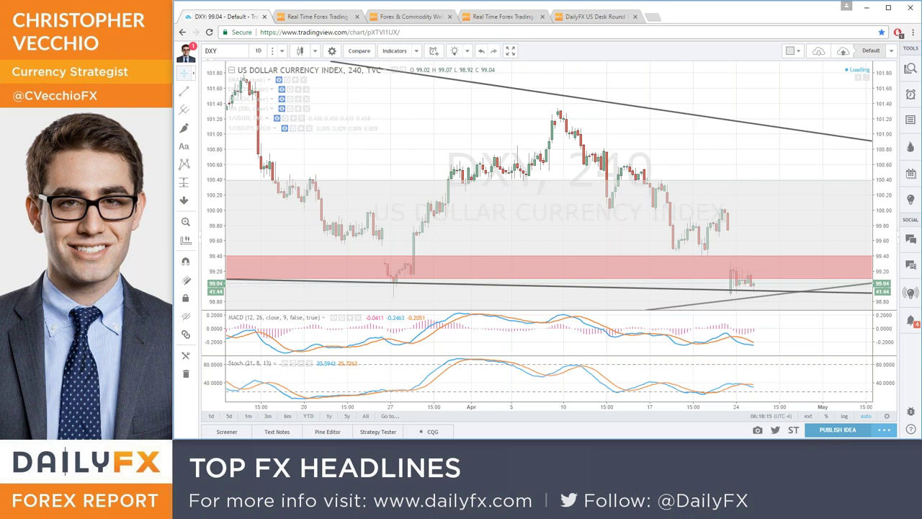
{"action": "scroll", "coordinate": [557, 286], "scroll_direction": "down", "scroll_amount": 2}
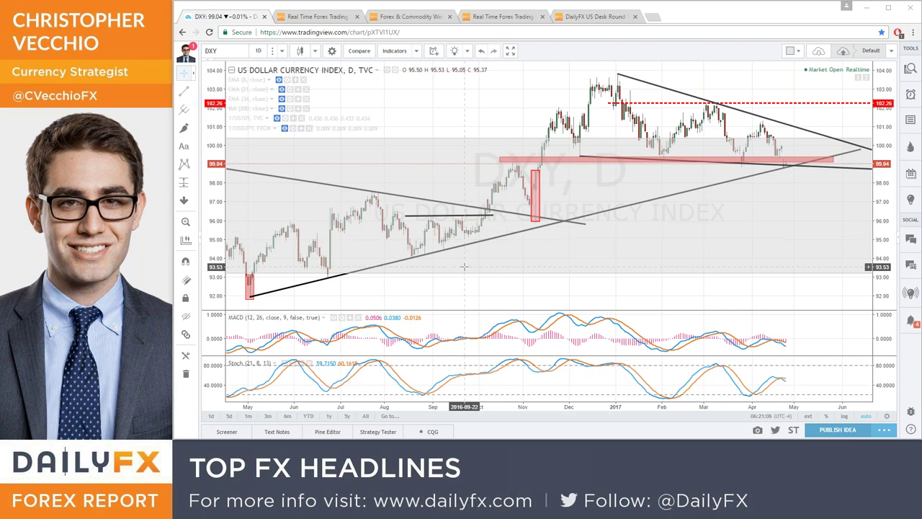
Zoom DXY into Sep 2016–Jul 2017 and inspect the lower rising trendline
{"action": "scroll", "coordinate": [458, 170], "scroll_direction": "down", "scroll_amount": 6}
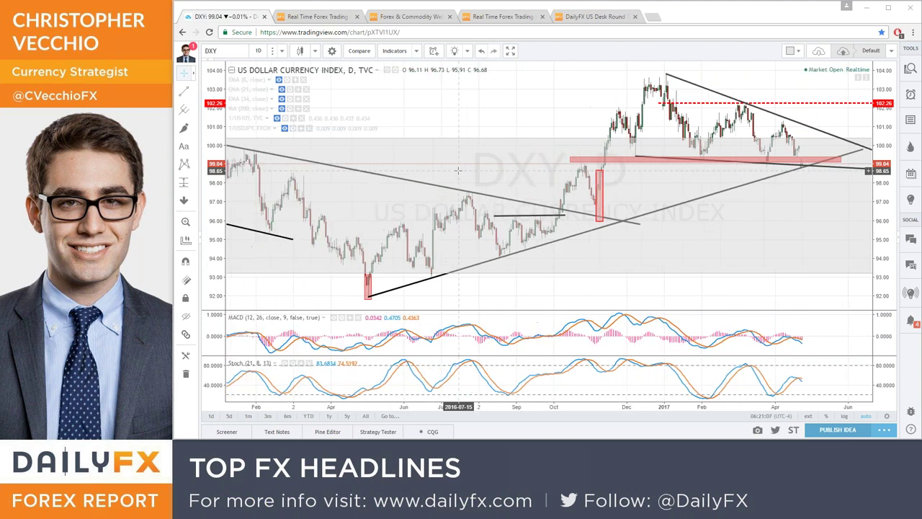
{"action": "scroll", "coordinate": [461, 170], "scroll_direction": "right", "scroll_amount": 5}
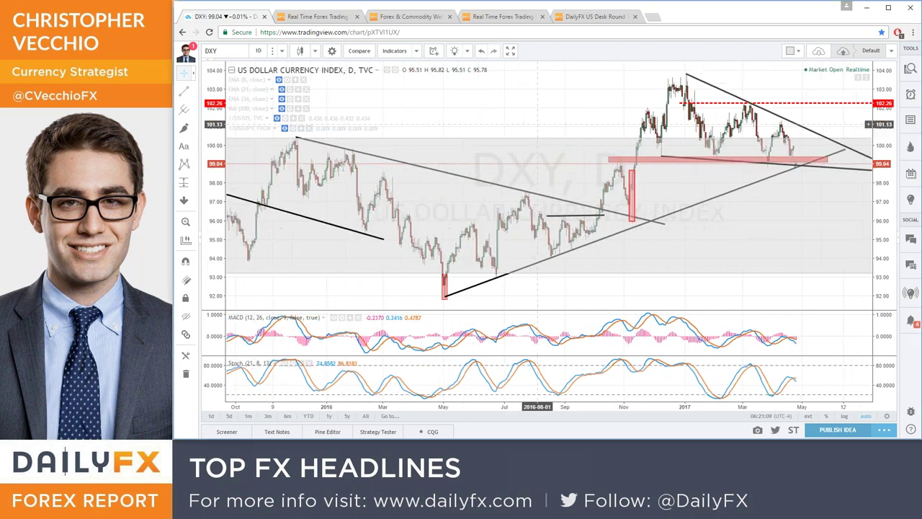
{"action": "scroll", "coordinate": [476, 162], "scroll_direction": "up", "scroll_amount": 3}
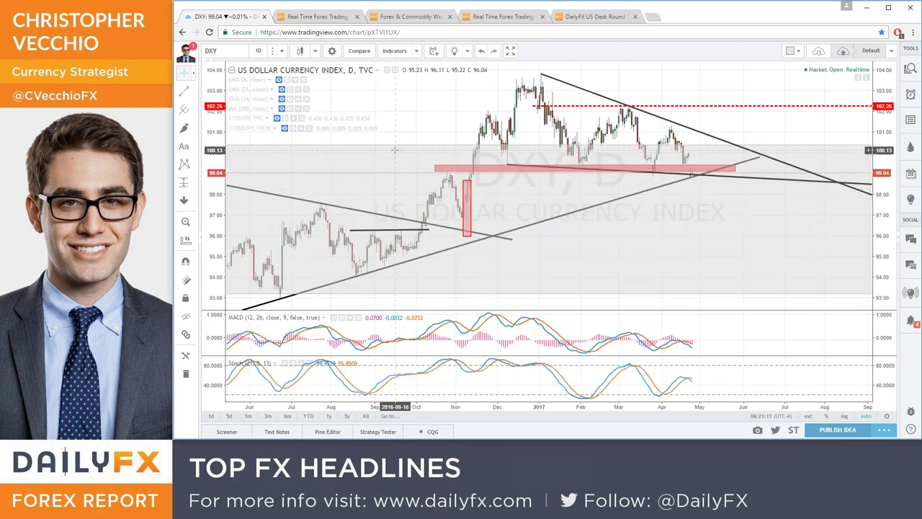
{"action": "left_click", "coordinate": [264, 295]}
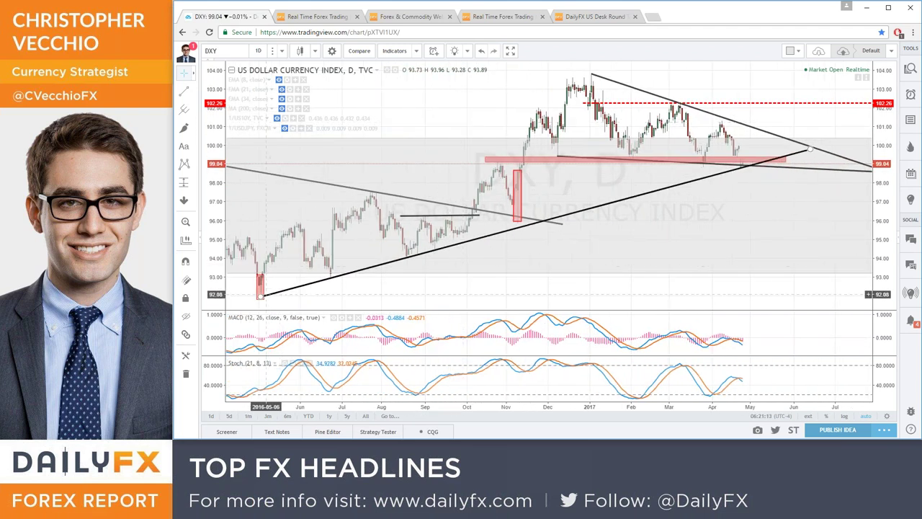
{"action": "left_click", "coordinate": [261, 298]}
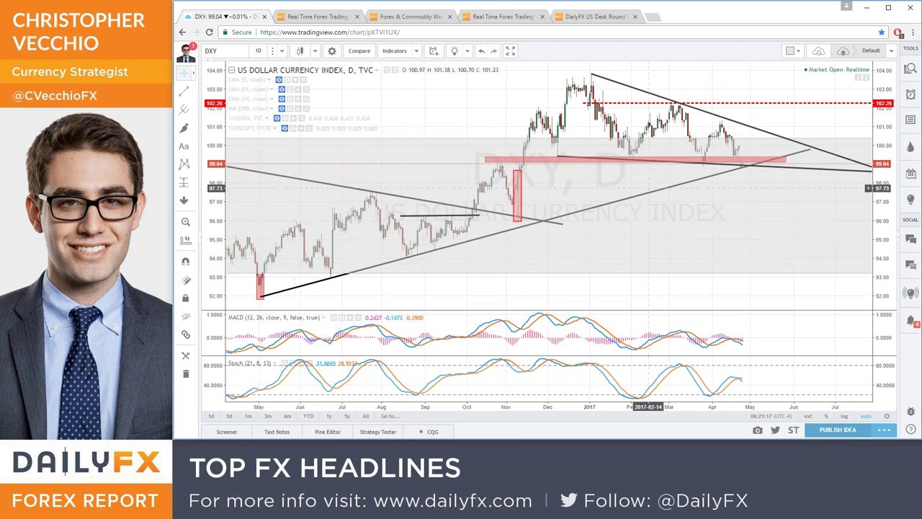
{"action": "scroll", "coordinate": [778, 171], "scroll_direction": "up", "scroll_amount": 3}
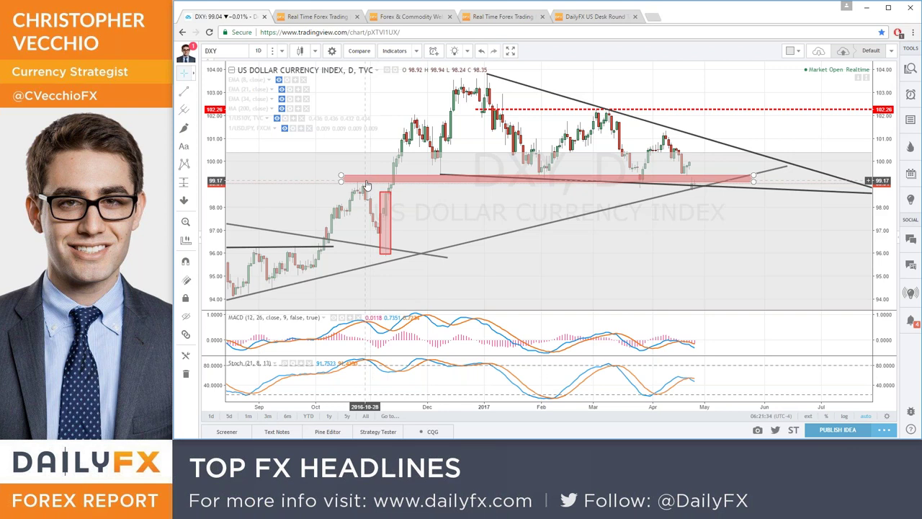
{"action": "scroll", "coordinate": [662, 167], "scroll_direction": "down", "scroll_amount": 1}
{"action": "scroll", "coordinate": [605, 195], "scroll_direction": "down", "scroll_amount": 1}
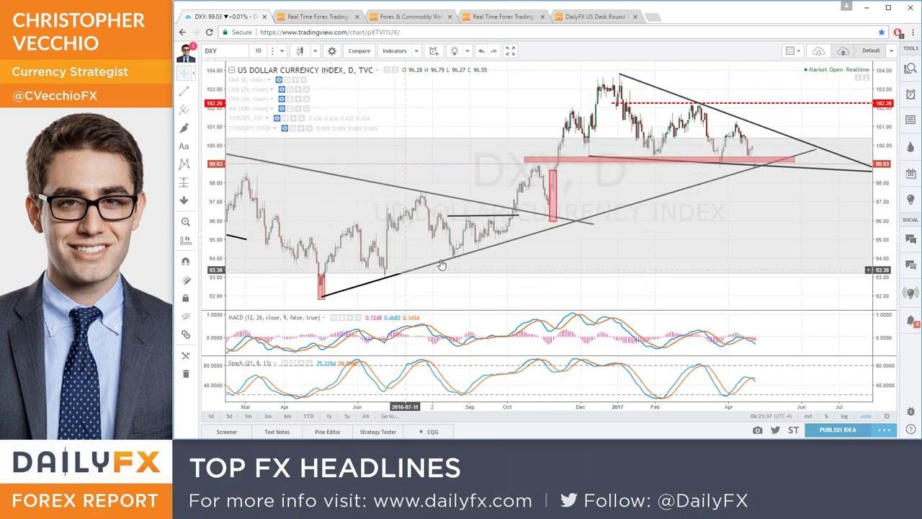
{"action": "scroll", "coordinate": [801, 150], "scroll_direction": "up", "scroll_amount": 2}
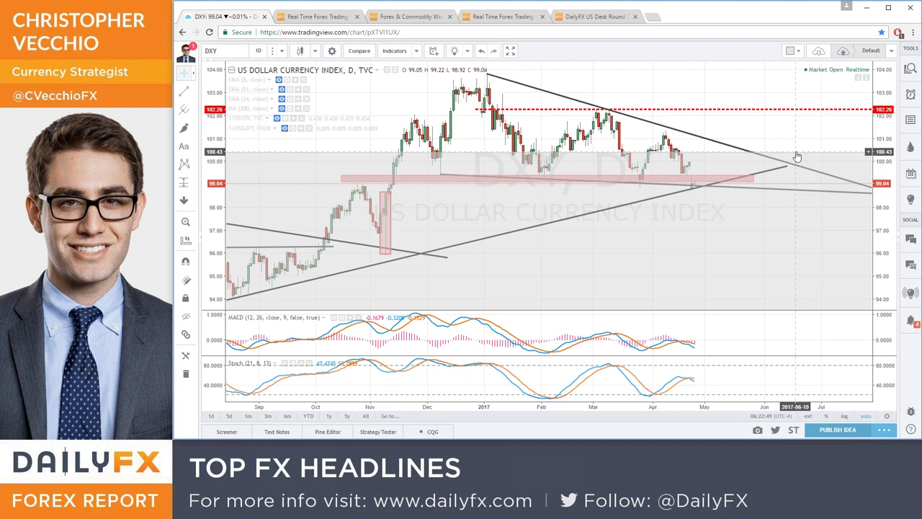
{"action": "scroll", "coordinate": [797, 156], "scroll_direction": "down", "scroll_amount": 3}
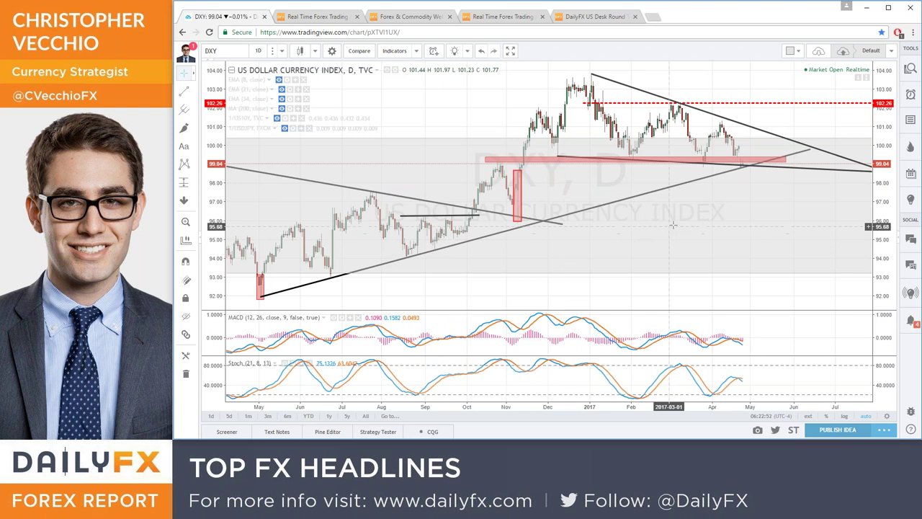
Load the EURUSD daily chart, zoom out and pan it slightly left
{"action": "type", "text": "EURUSD"}
{"action": "key", "text": "Return"}
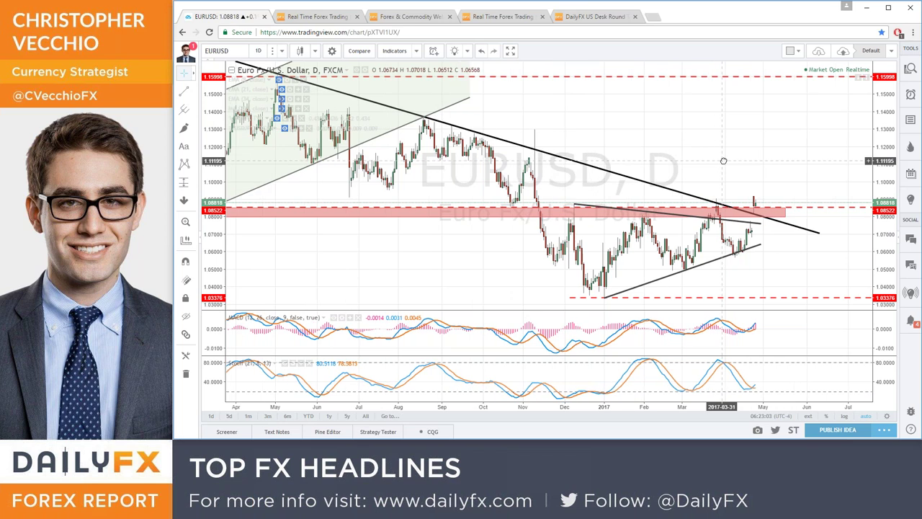
{"action": "scroll", "coordinate": [724, 161], "scroll_direction": "down", "scroll_amount": 3}
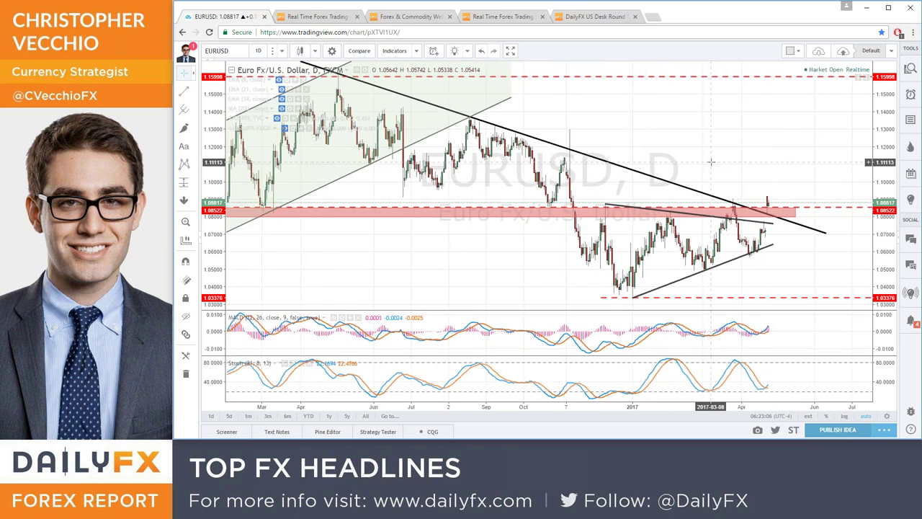
{"action": "scroll", "coordinate": [729, 162], "scroll_direction": "down", "scroll_amount": 1}
{"action": "left_click_drag", "start_coordinate": [730, 163], "coordinate": [722, 164]}
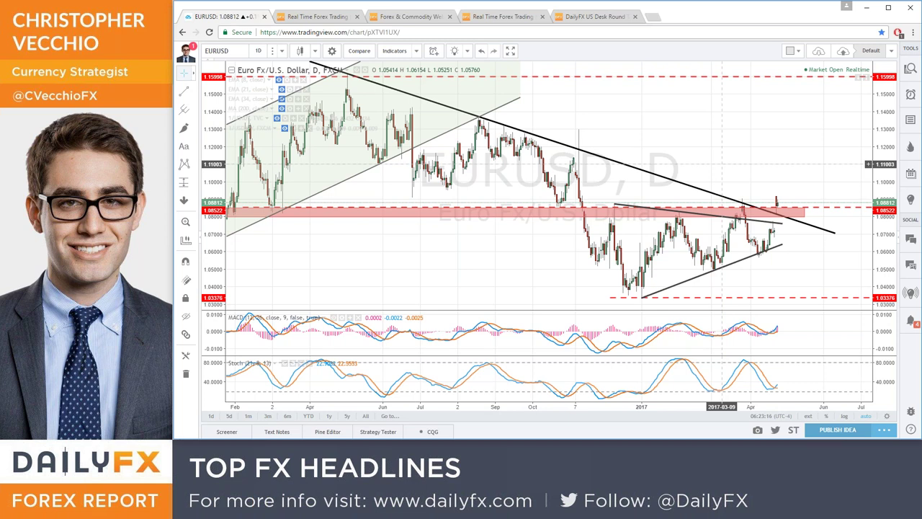
Load the GBPUSD daily chart and zoom in
{"action": "type", "text": "GBPUSD"}
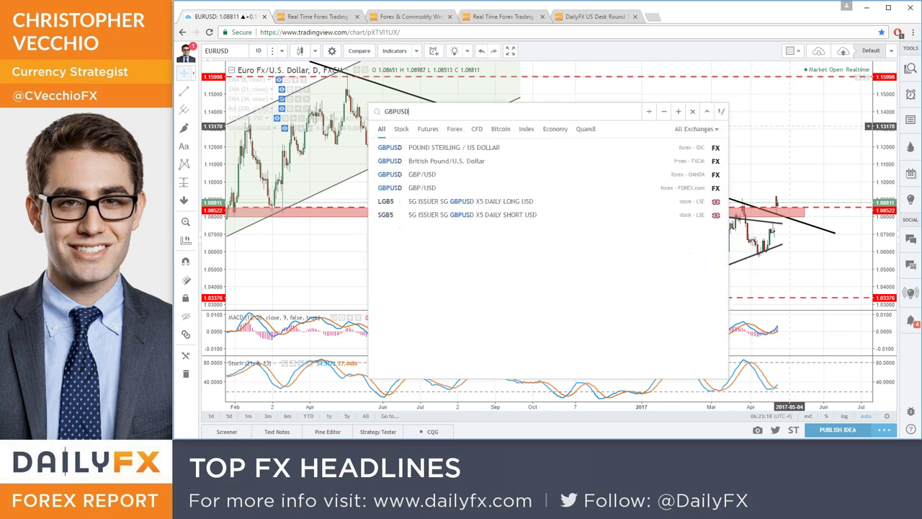
{"action": "key", "text": "Return"}
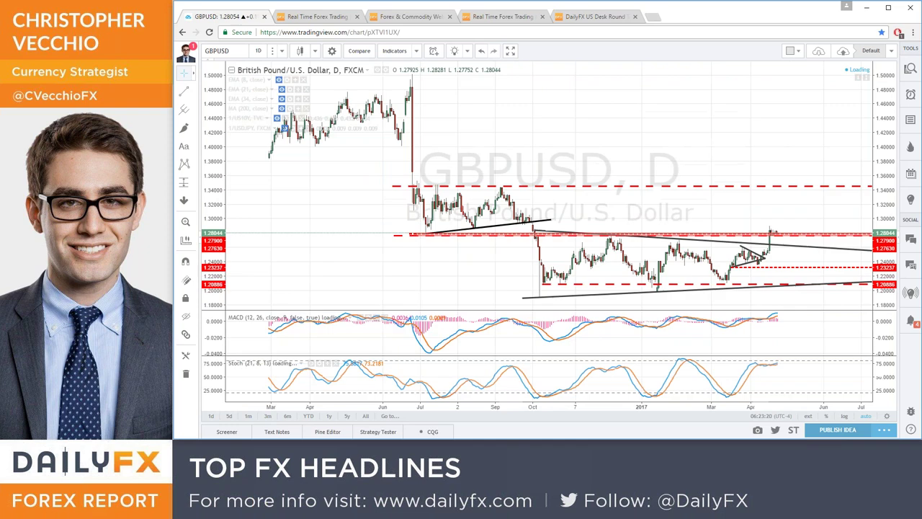
{"action": "scroll", "coordinate": [617, 208], "scroll_direction": "up", "scroll_amount": 2}
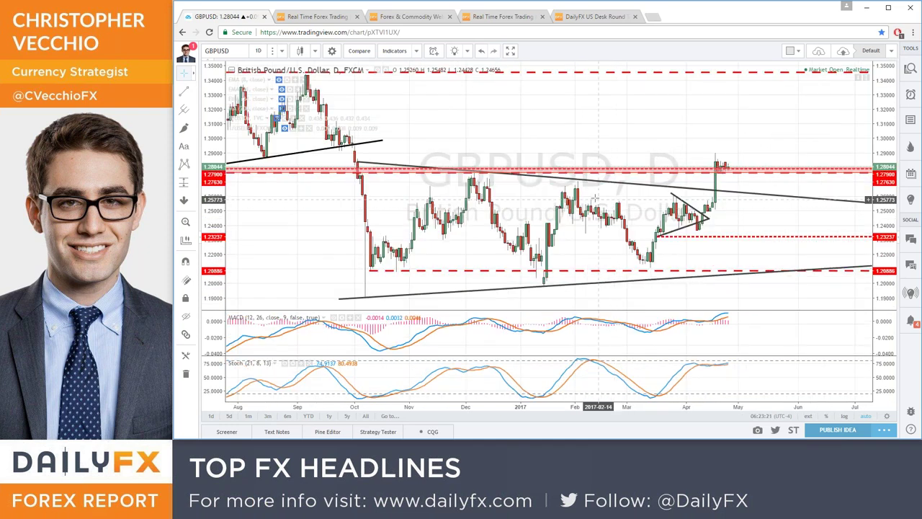
Nudge the GBPUSD trend line left, then zoom out and pan to refit about 1.19–1.36
{"action": "left_click", "coordinate": [580, 178]}
{"action": "left_click_drag", "start_coordinate": [580, 178], "coordinate": [556, 176]}
{"action": "left_click", "coordinate": [557, 148]}
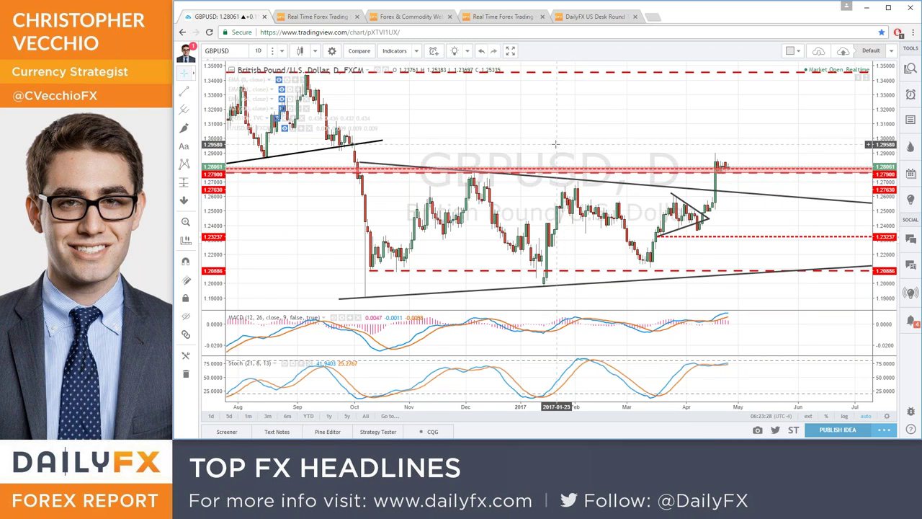
{"action": "scroll", "coordinate": [551, 180], "scroll_direction": "down", "scroll_amount": 2}
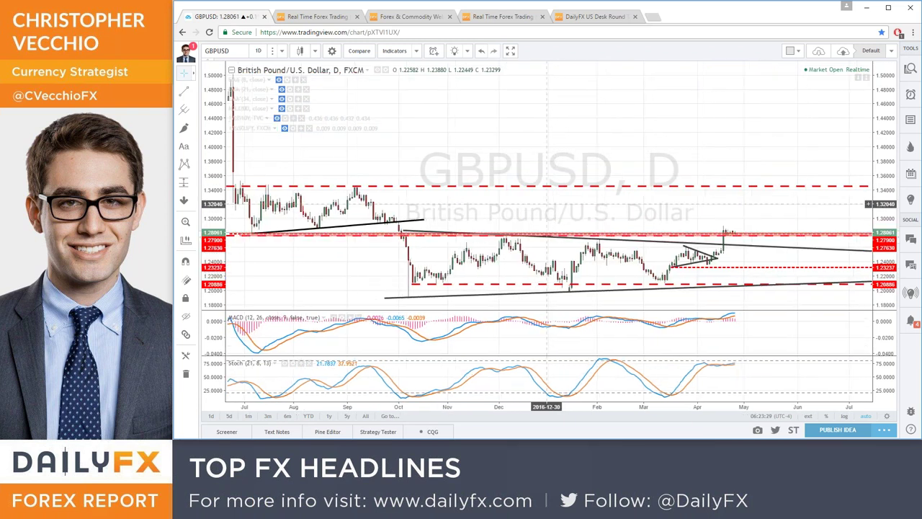
{"action": "left_click_drag", "start_coordinate": [547, 204], "coordinate": [537, 204]}
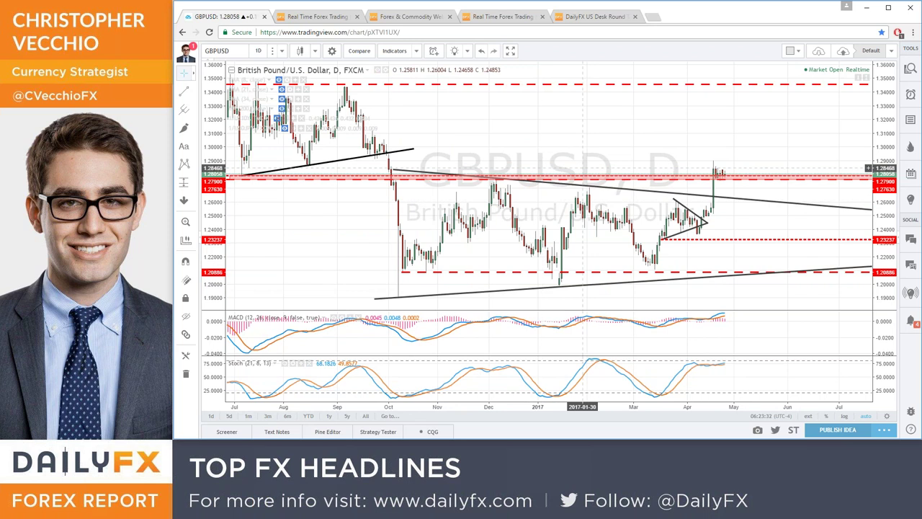
Load the USDJPY daily chart and pan it to frame December through May
{"action": "type", "text": "GBPUSD"}
{"action": "key", "text": "Return"}
{"action": "type", "text": "USDJPY"}
{"action": "key", "text": "Return"}
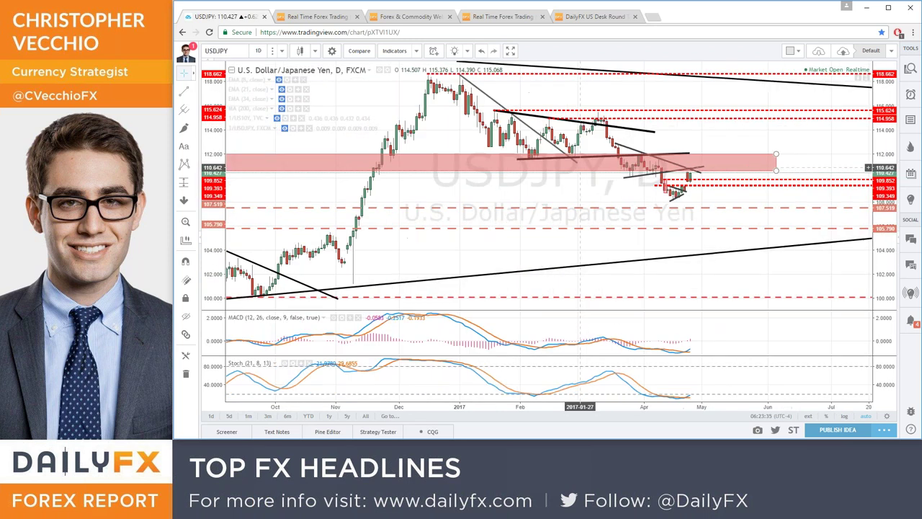
{"action": "left_click_drag", "start_coordinate": [602, 187], "coordinate": [682, 190]}
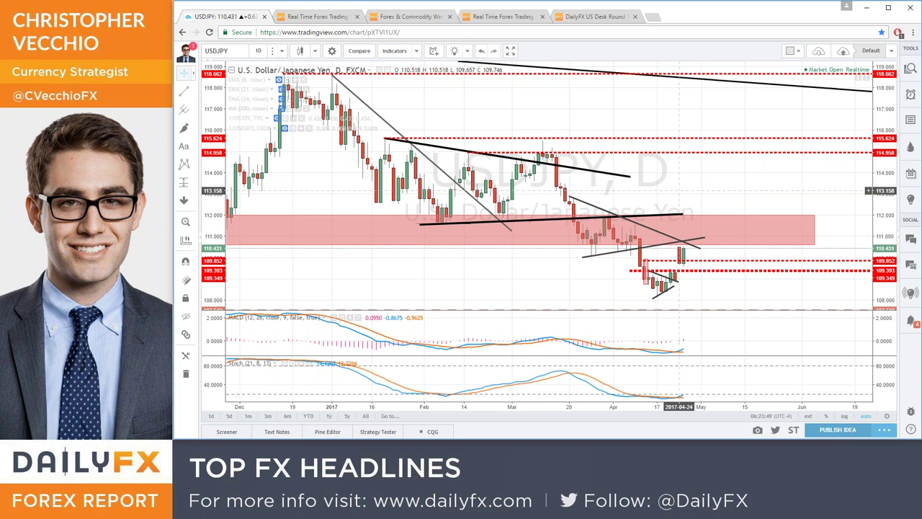
Load USDCHF and delete its middle and upper trendlines, keeping the lower rising one
{"action": "type", "text": "usdchf"}
{"action": "key", "text": "Return"}
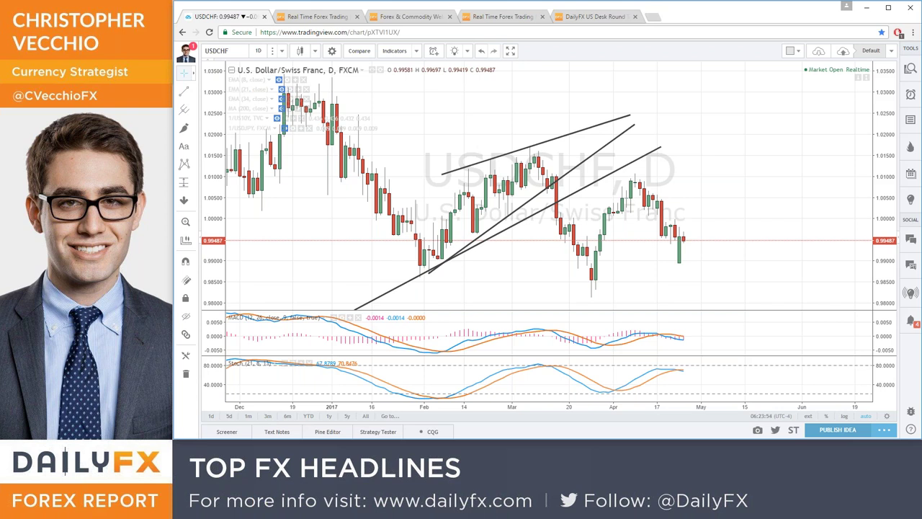
{"action": "left_click", "coordinate": [595, 152]}
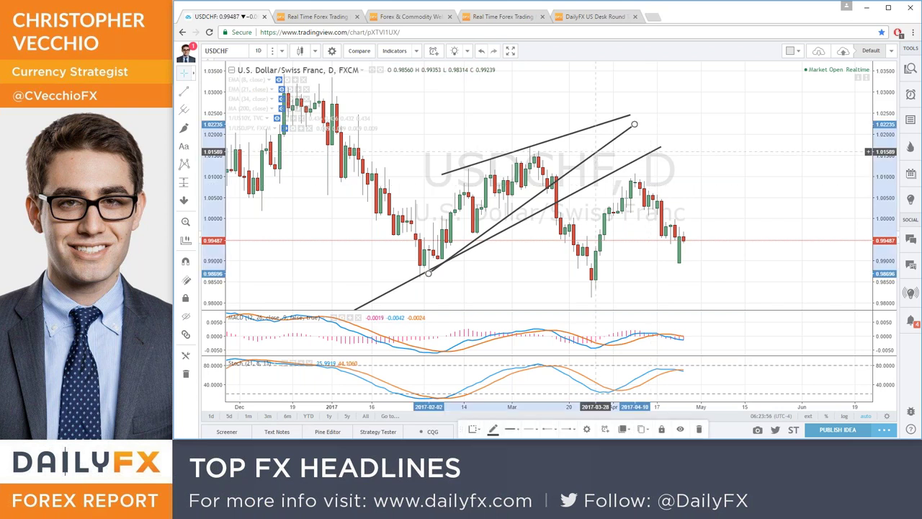
{"action": "key", "text": "Delete"}
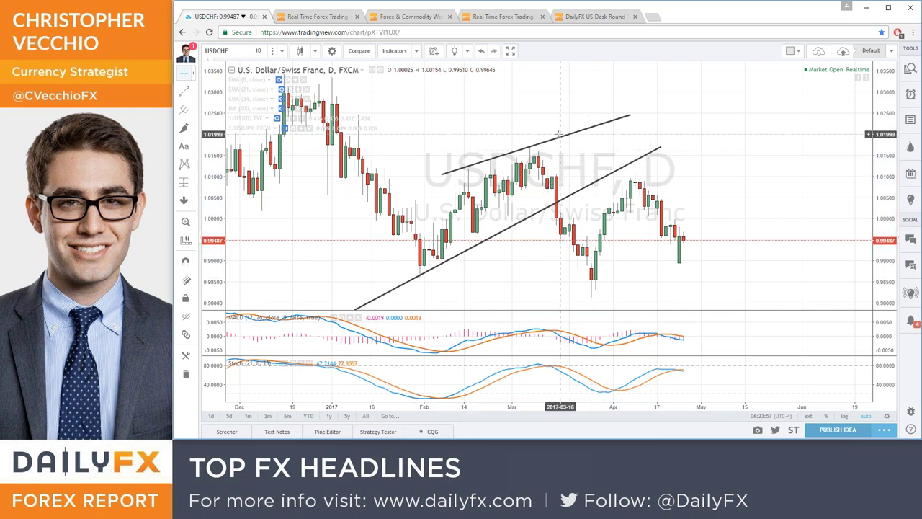
{"action": "left_click", "coordinate": [556, 137]}
{"action": "key", "text": "Delete"}
Load the EURUSD daily chart by entering EURUSD in the symbol search
{"action": "type", "text": "EURUSD"}
{"action": "key", "text": "Return"}
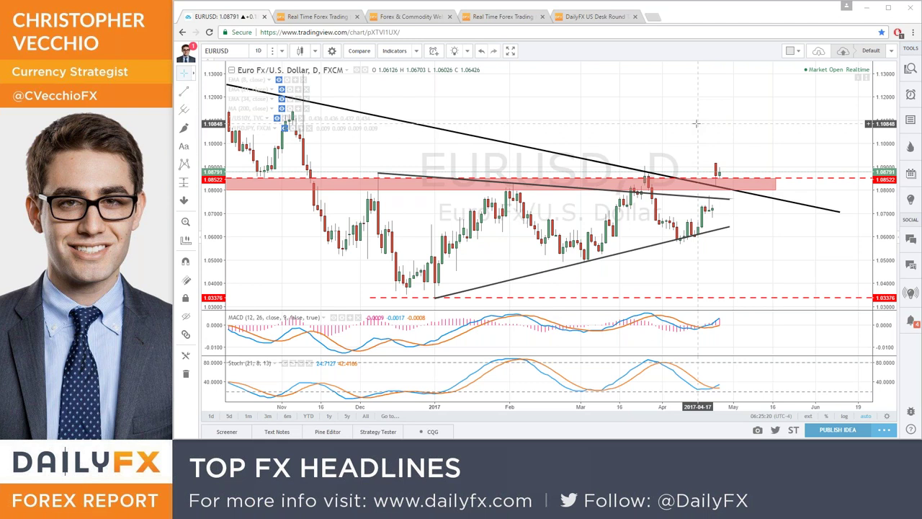
Zoom out to review EURUSD's longer history, then switch the chart to GBPUSD
{"action": "scroll", "coordinate": [696, 123], "scroll_direction": "down", "scroll_amount": 3}
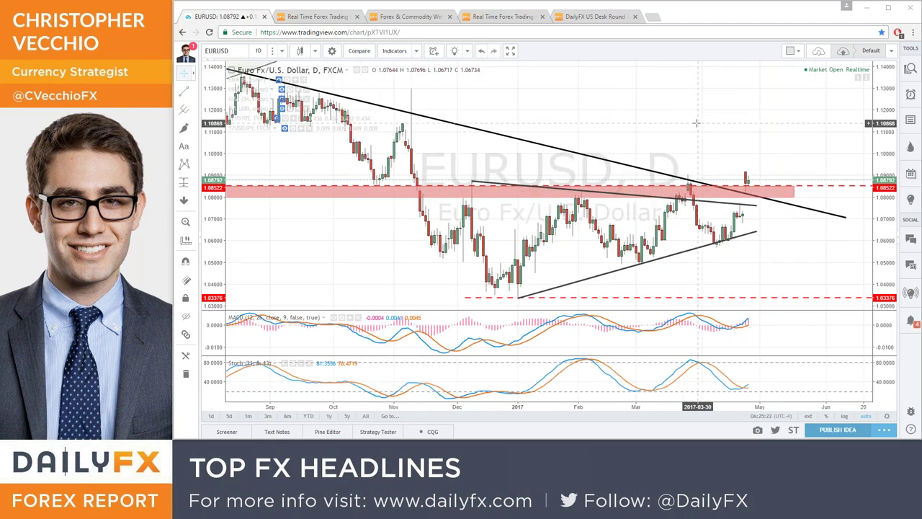
{"action": "scroll", "coordinate": [696, 123], "scroll_direction": "down", "scroll_amount": 2}
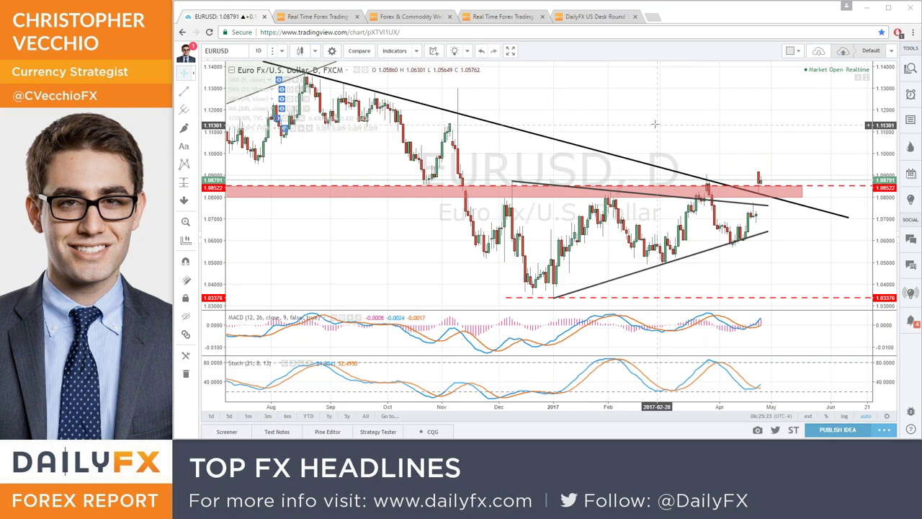
{"action": "scroll", "coordinate": [648, 124], "scroll_direction": "down", "scroll_amount": 2}
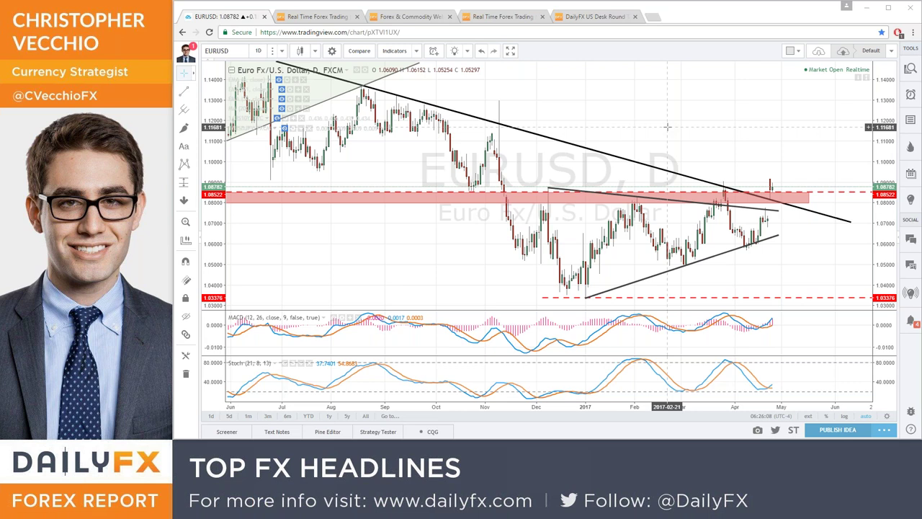
{"action": "type", "text": "GBP"}
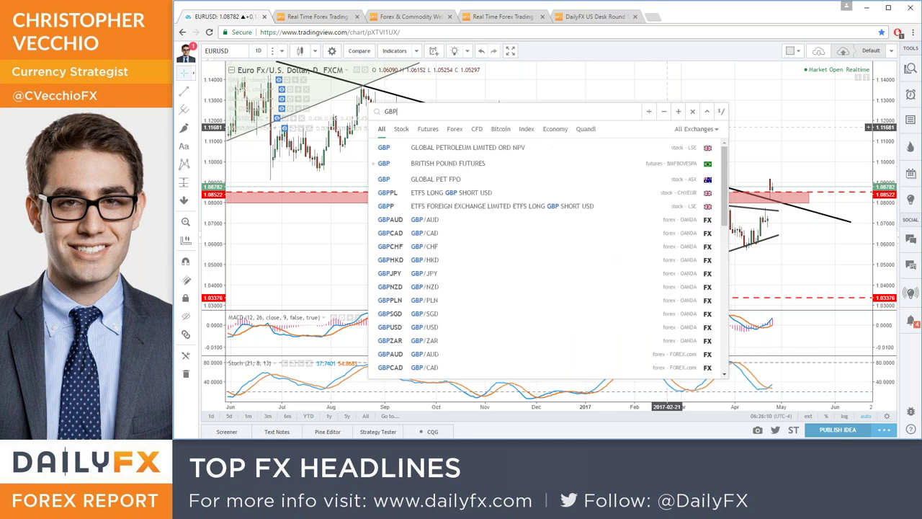
{"action": "key", "text": "Escape"}
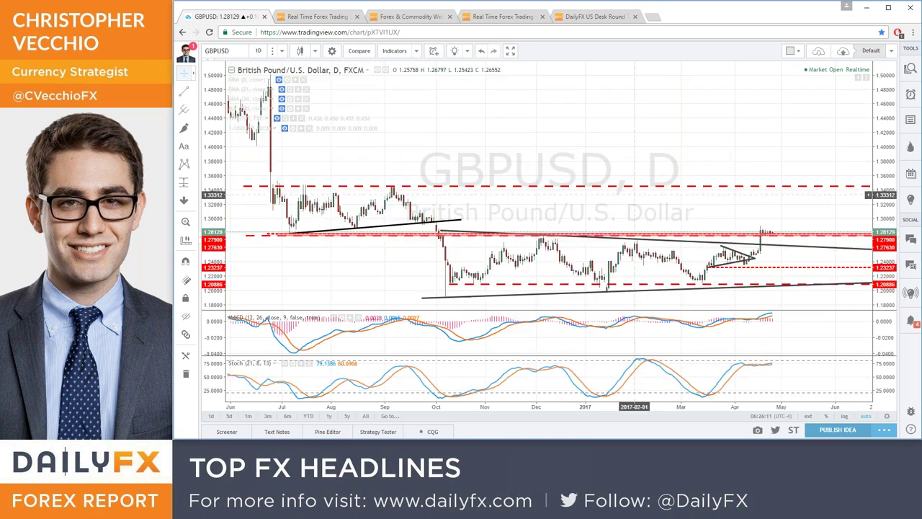
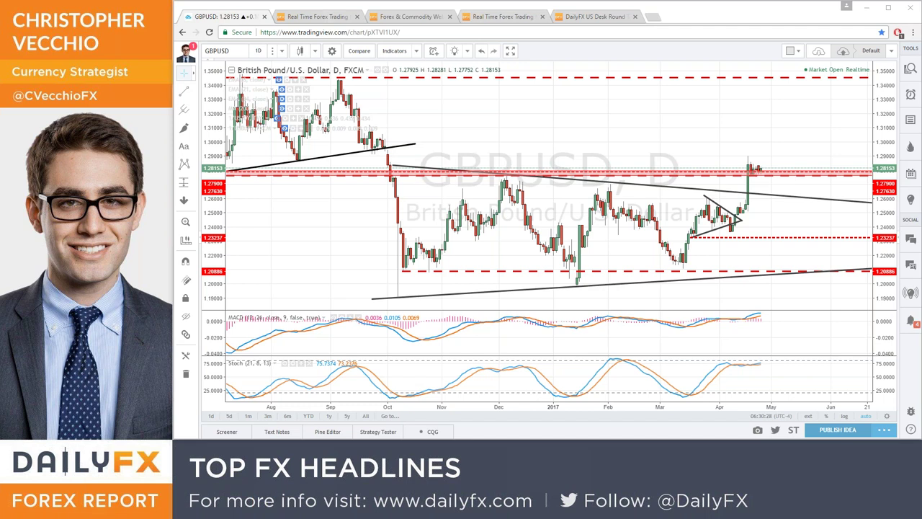
Switch from the TradingView GBPUSD chart to the DailyFX Webinar Calendar tab with Ctrl+3
{"action": "key", "text": "ctrl+3"}
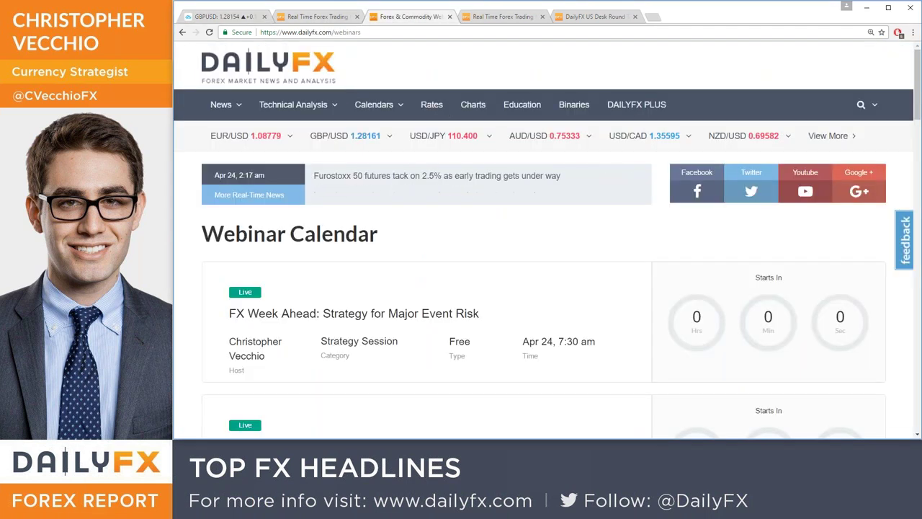
Open the DailyFX Economic Calendar for the week of 23–29 April 2017
{"action": "mouse_move", "coordinate": [360, 126]}
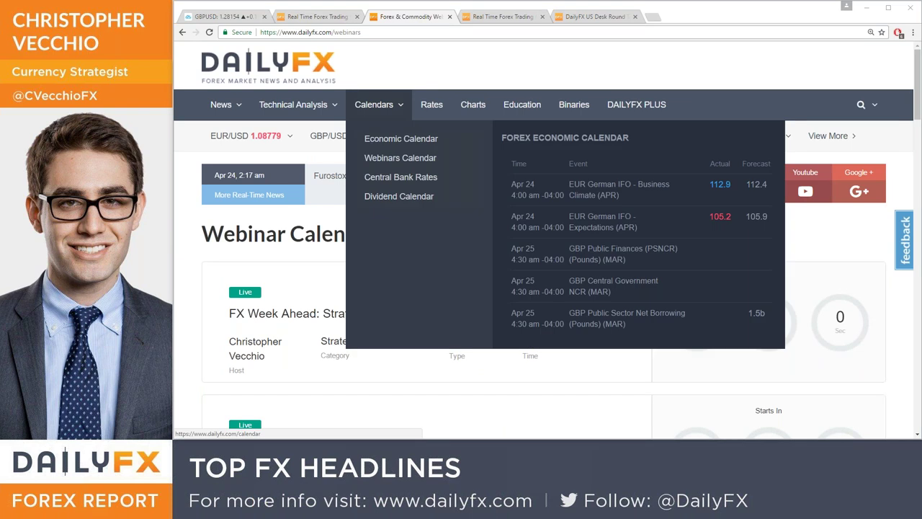
{"action": "left_click", "coordinate": [389, 139]}
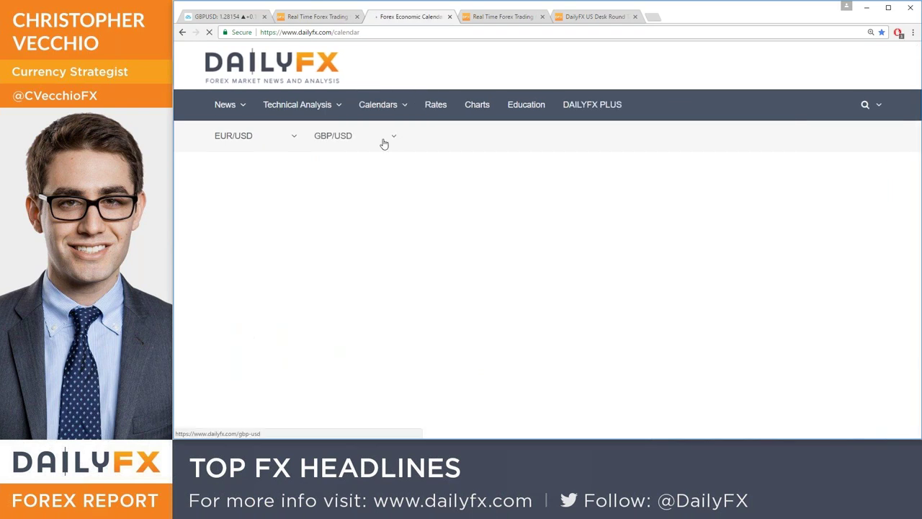
{"action": "scroll", "coordinate": [710, 263], "scroll_direction": "down", "scroll_amount": 2}
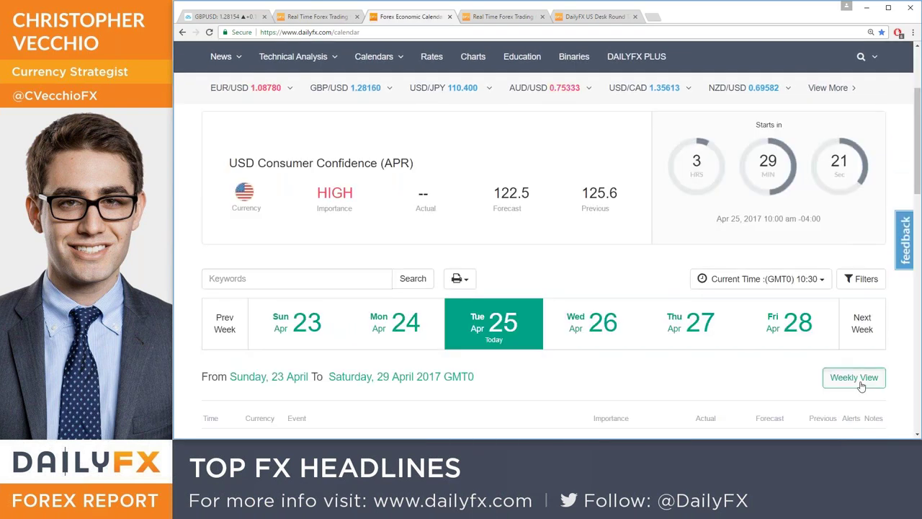
Filter the calendar to High-importance events by unchecking Low and Medium
{"action": "left_click", "coordinate": [859, 282]}
{"action": "scroll", "coordinate": [860, 284], "scroll_direction": "down", "scroll_amount": 2}
{"action": "left_click", "coordinate": [827, 287]}
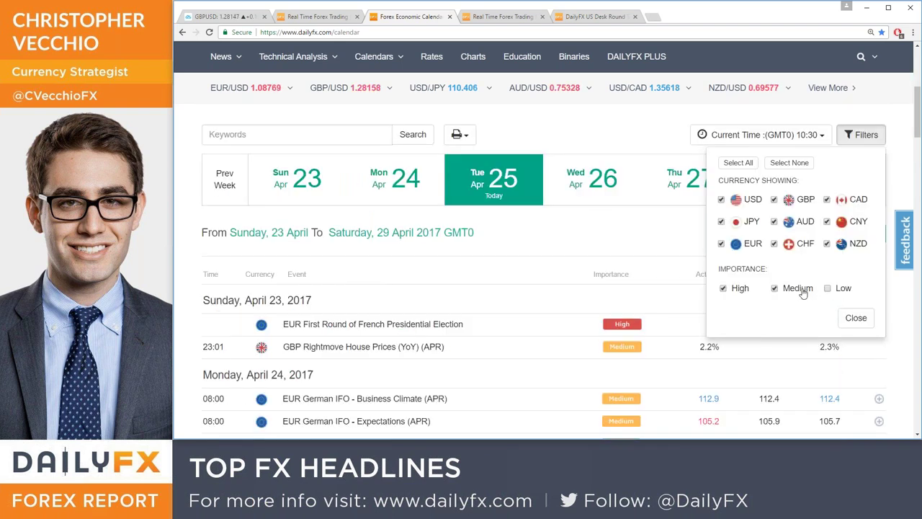
{"action": "left_click", "coordinate": [774, 287]}
{"action": "left_click", "coordinate": [856, 317]}
{"action": "scroll", "coordinate": [856, 318], "scroll_direction": "down", "scroll_amount": 3}
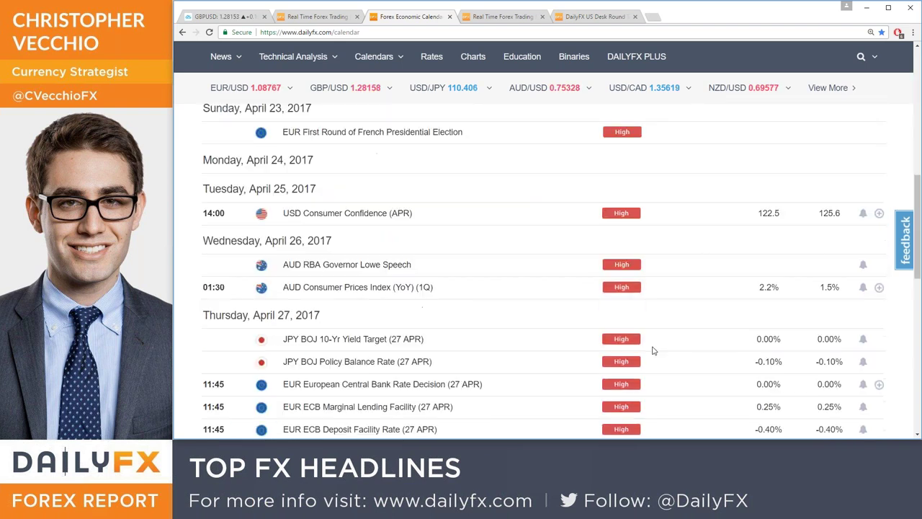
{"action": "scroll", "coordinate": [648, 350], "scroll_direction": "down", "scroll_amount": 2}
{"action": "scroll", "coordinate": [648, 350], "scroll_direction": "up", "scroll_amount": 1}
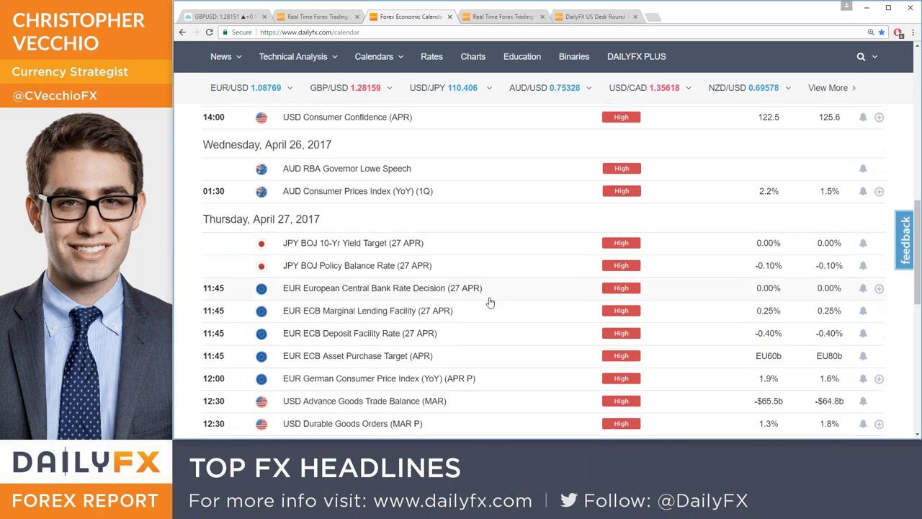
{"action": "scroll", "coordinate": [568, 311], "scroll_direction": "up", "scroll_amount": 2}
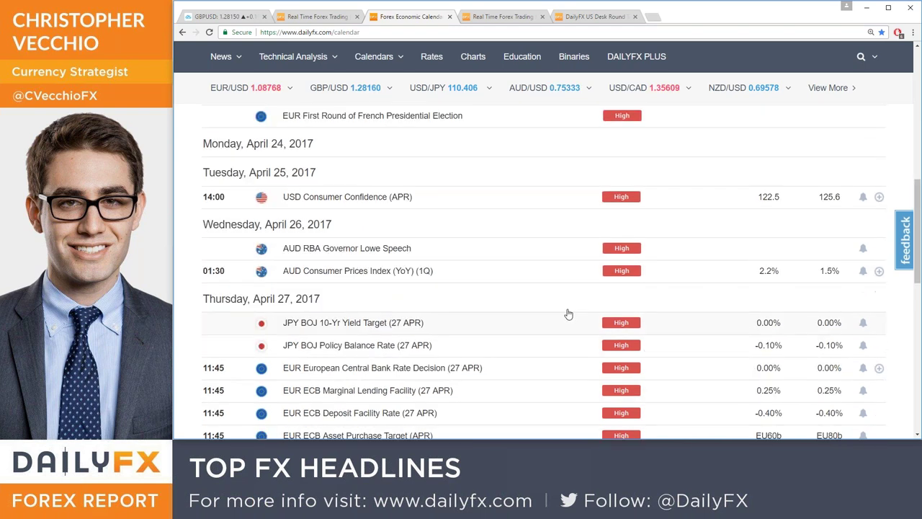
{"action": "scroll", "coordinate": [536, 306], "scroll_direction": "down", "scroll_amount": 1}
{"action": "scroll", "coordinate": [536, 300], "scroll_direction": "down", "scroll_amount": 1}
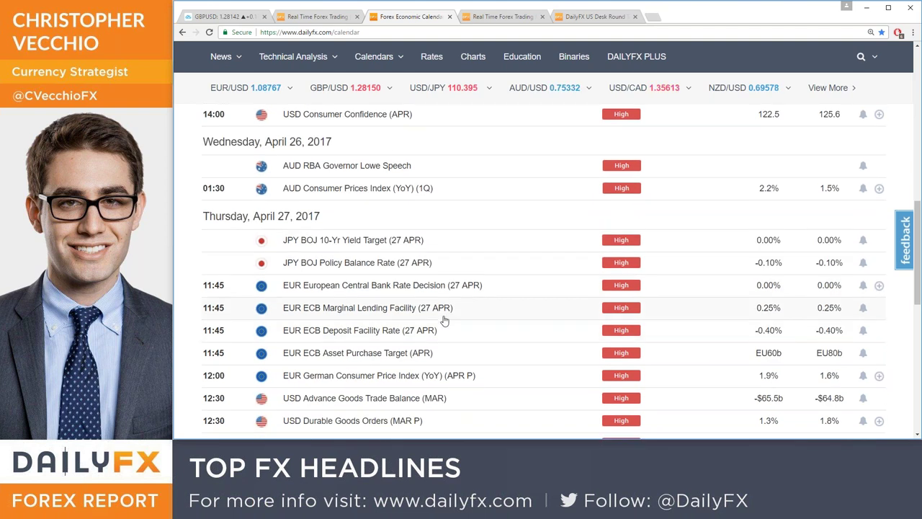
{"action": "scroll", "coordinate": [444, 320], "scroll_direction": "down", "scroll_amount": 1}
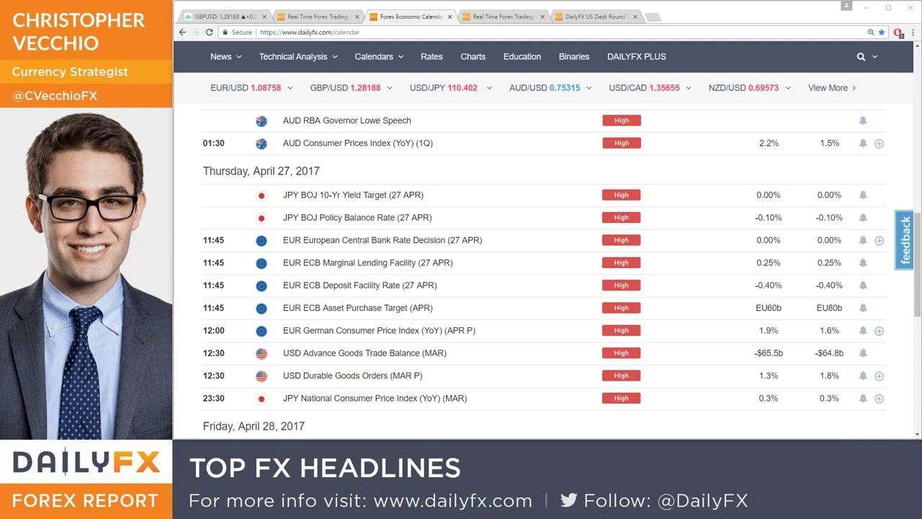
Review high-importance events through Friday, April 28, then return to the GBPUSD TradingView chart
{"action": "scroll", "coordinate": [557, 335], "scroll_direction": "down", "scroll_amount": 1}
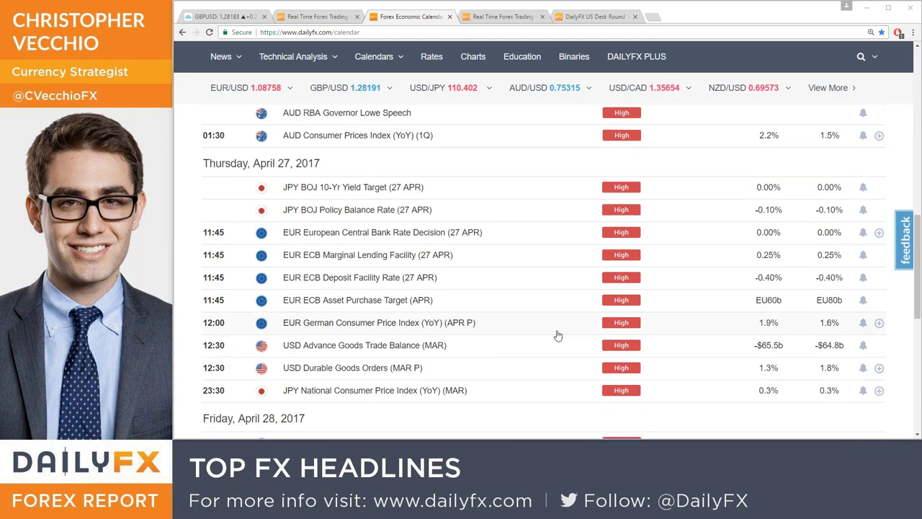
{"action": "scroll", "coordinate": [554, 328], "scroll_direction": "down", "scroll_amount": 3}
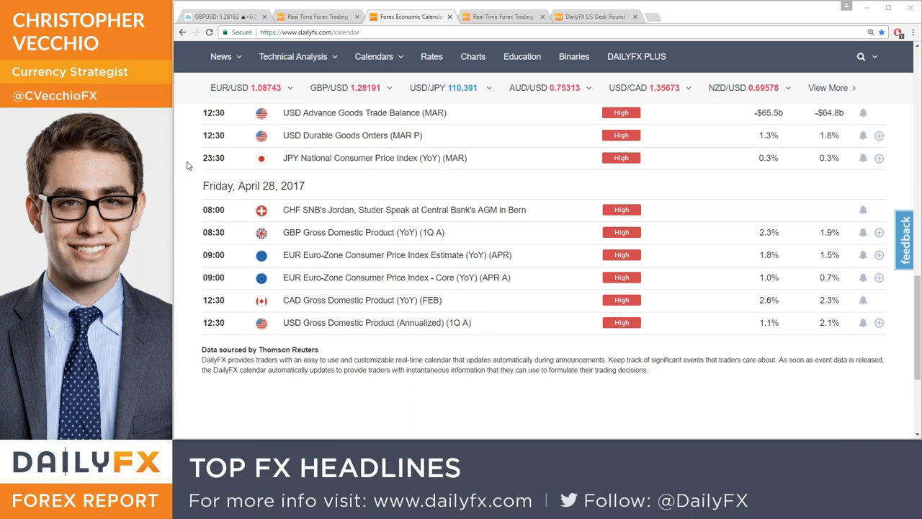
{"action": "left_click", "coordinate": [232, 18]}
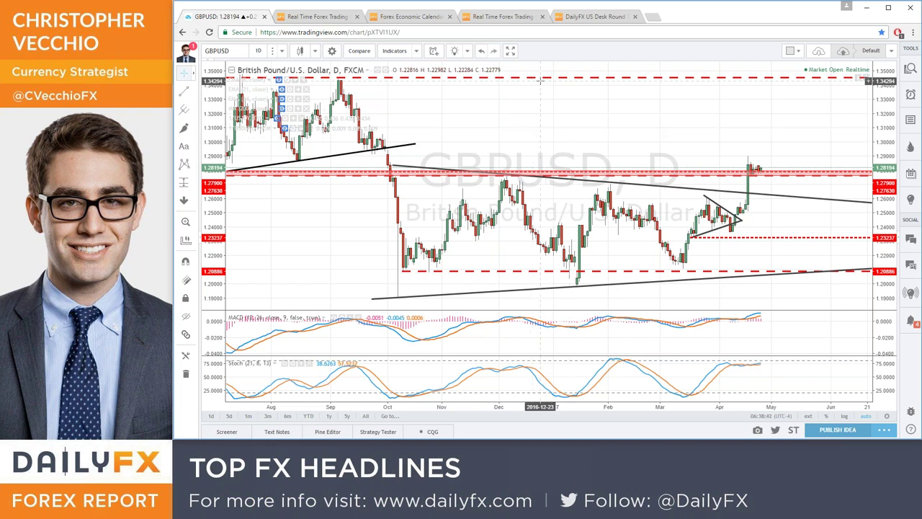
Frame the GBPUSD daily chart from July to July, then bring up the pattern drawing tools
{"action": "scroll", "coordinate": [561, 111], "scroll_direction": "down", "scroll_amount": 1}
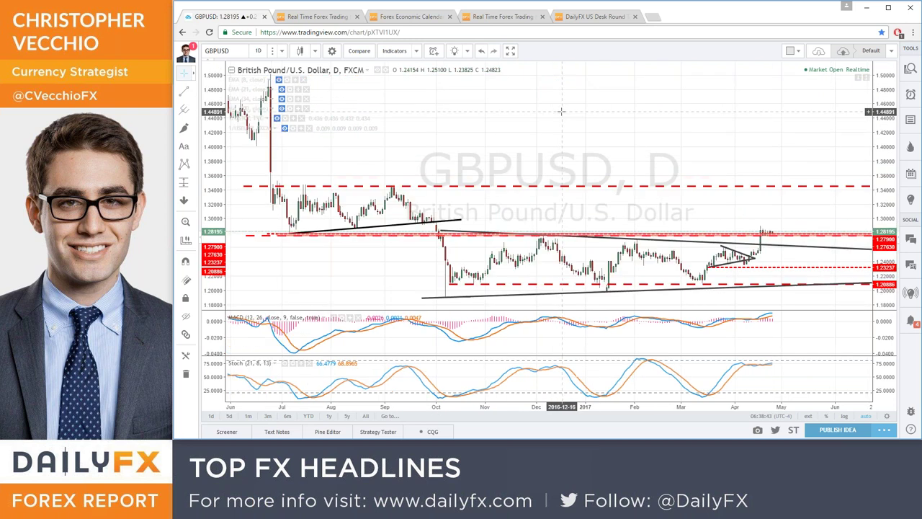
{"action": "scroll", "coordinate": [559, 119], "scroll_direction": "up", "scroll_amount": 1}
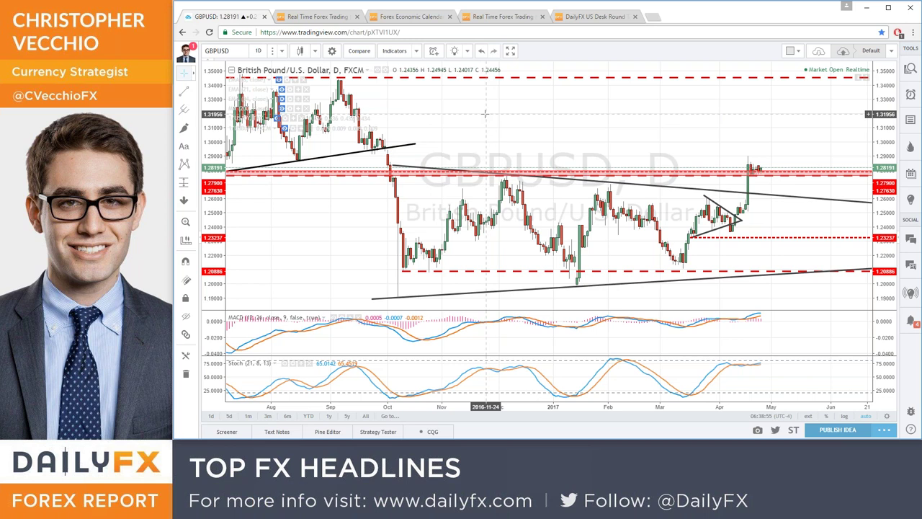
{"action": "scroll", "coordinate": [484, 115], "scroll_direction": "down", "scroll_amount": 3}
{"action": "mouse_move", "coordinate": [474, 150]}
{"action": "left_mouse_down"}
{"action": "mouse_move", "coordinate": [466, 152]}
{"action": "mouse_move", "coordinate": [483, 154]}
{"action": "left_mouse_up"}
{"action": "left_click_drag", "start_coordinate": [549, 204], "coordinate": [534, 199]}
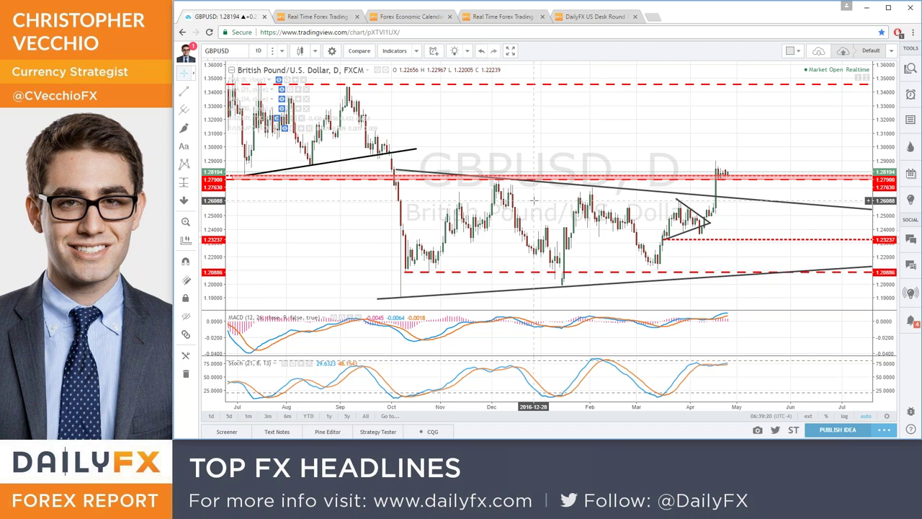
{"action": "scroll", "coordinate": [479, 226], "scroll_direction": "down", "scroll_amount": 1}
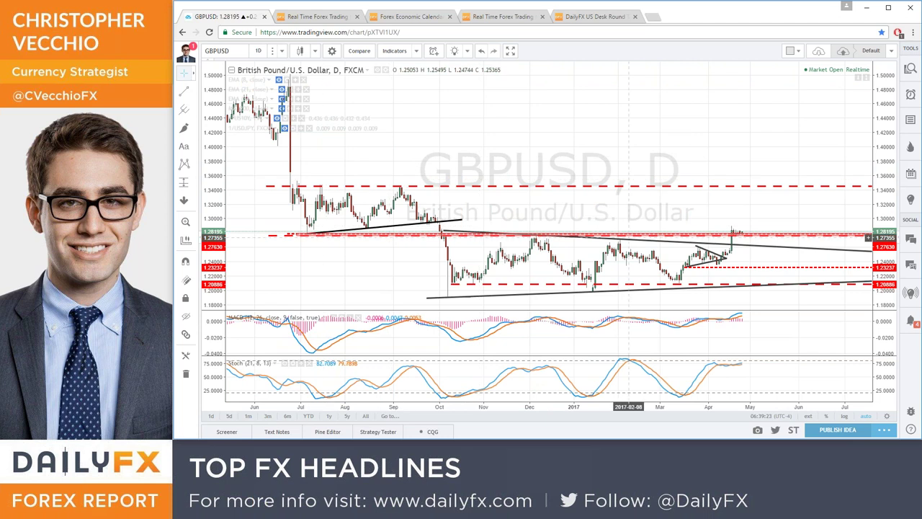
{"action": "scroll", "coordinate": [628, 238], "scroll_direction": "up", "scroll_amount": 1}
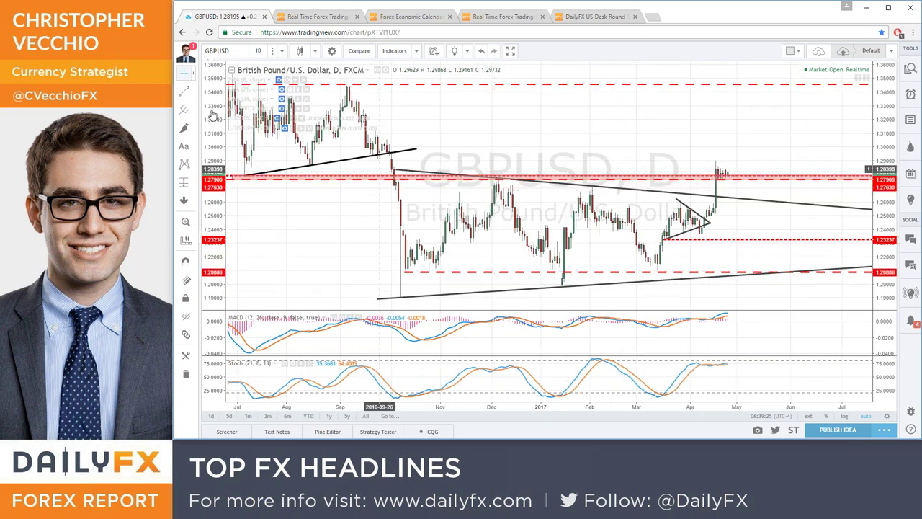
{"action": "left_click", "coordinate": [186, 164]}
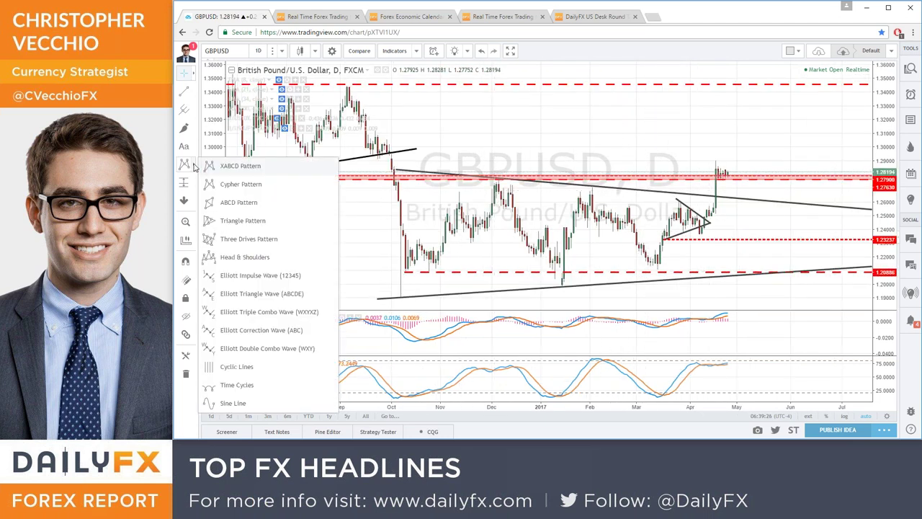
Draw an inverse Head & Shoulders from the October high to the April breakout on GBPUSD
{"action": "left_click", "coordinate": [234, 257]}
{"action": "left_click", "coordinate": [394, 179]}
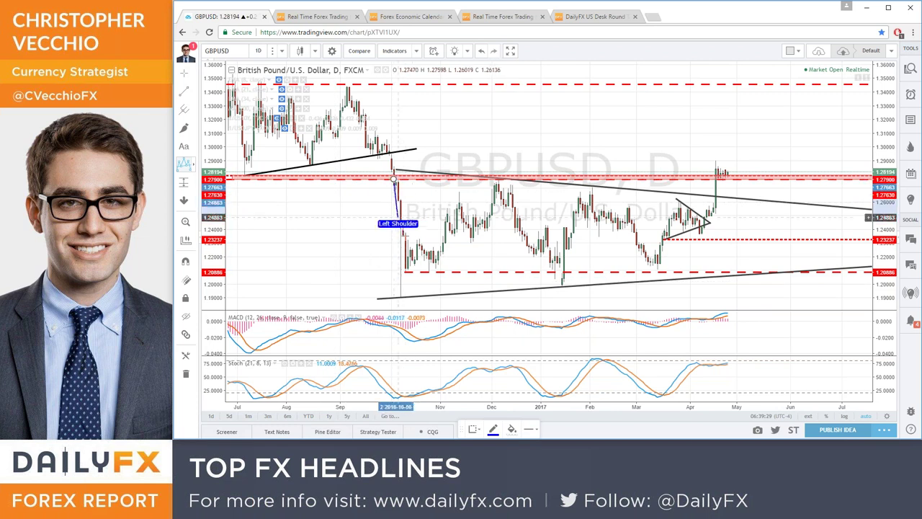
{"action": "left_click", "coordinate": [418, 270]}
{"action": "left_click", "coordinate": [494, 178]}
{"action": "left_click", "coordinate": [559, 283]}
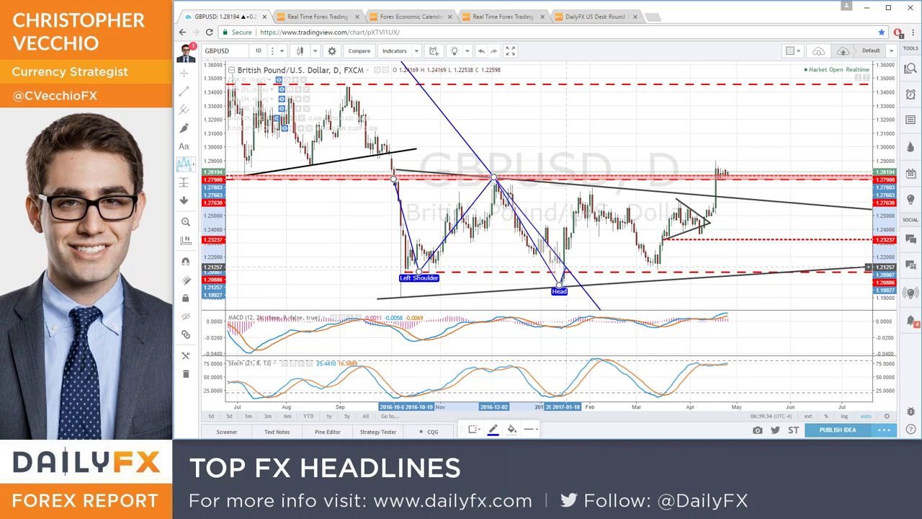
{"action": "left_click", "coordinate": [589, 186]}
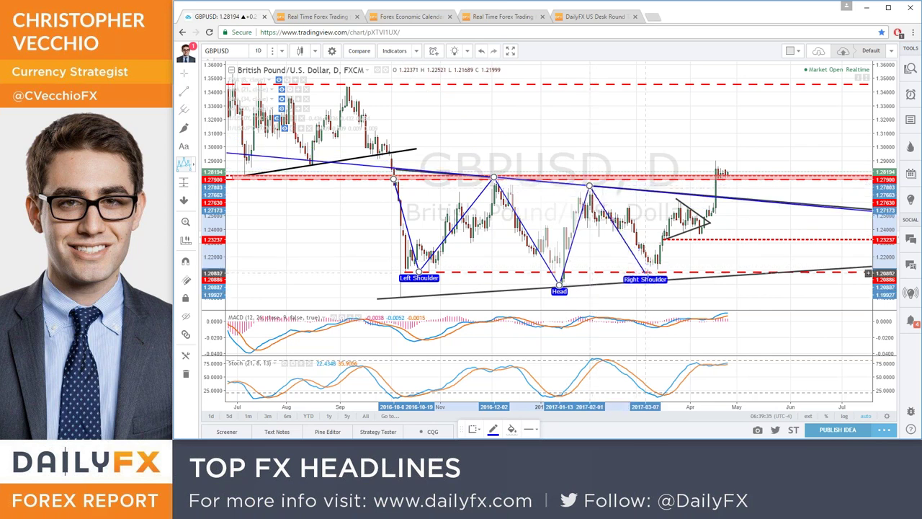
{"action": "left_click", "coordinate": [657, 268]}
{"action": "left_click", "coordinate": [715, 196]}
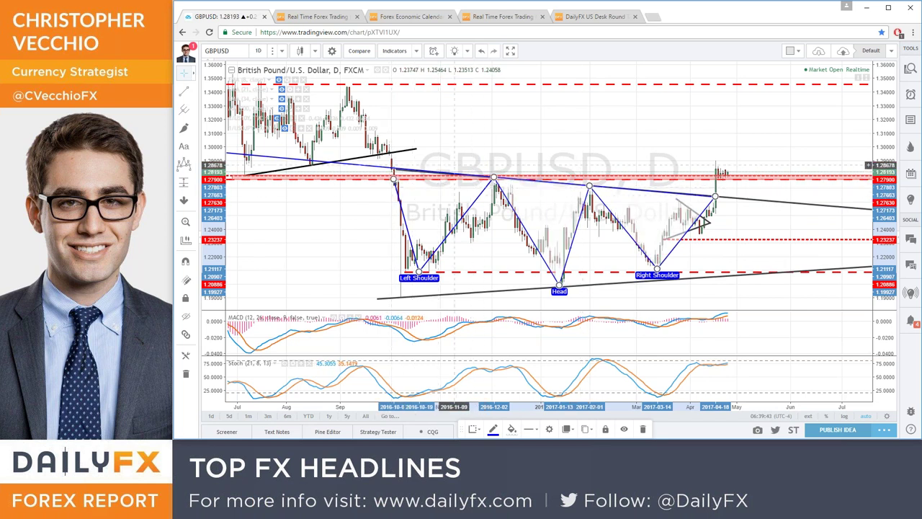
{"action": "left_click", "coordinate": [459, 157]}
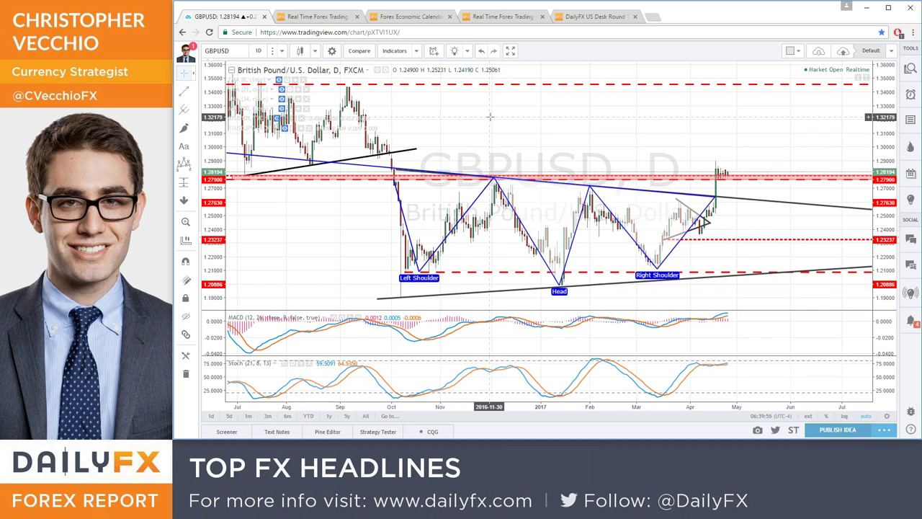
Load the GBPJPY daily chart by entering GBPJPY
{"action": "type", "text": "GBPJPY"}
{"action": "key", "text": "Return"}
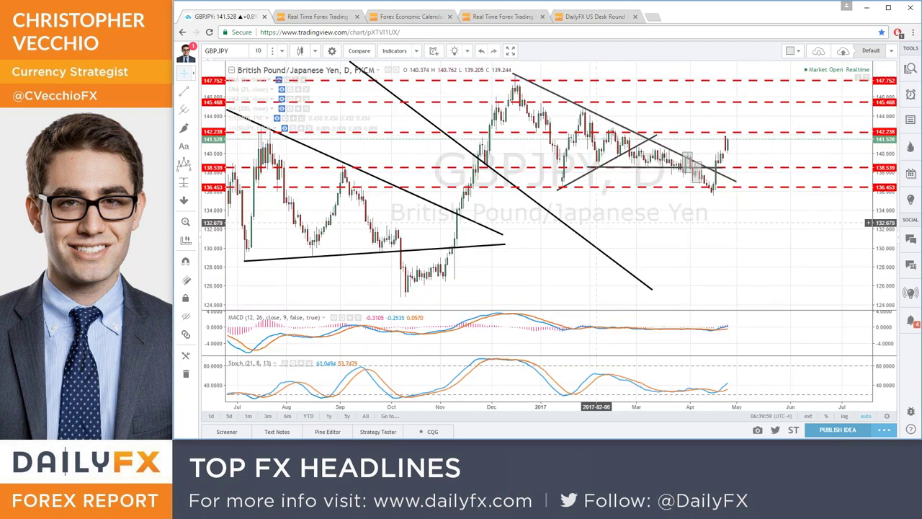
{"action": "scroll", "coordinate": [657, 248], "scroll_direction": "up", "scroll_amount": 2}
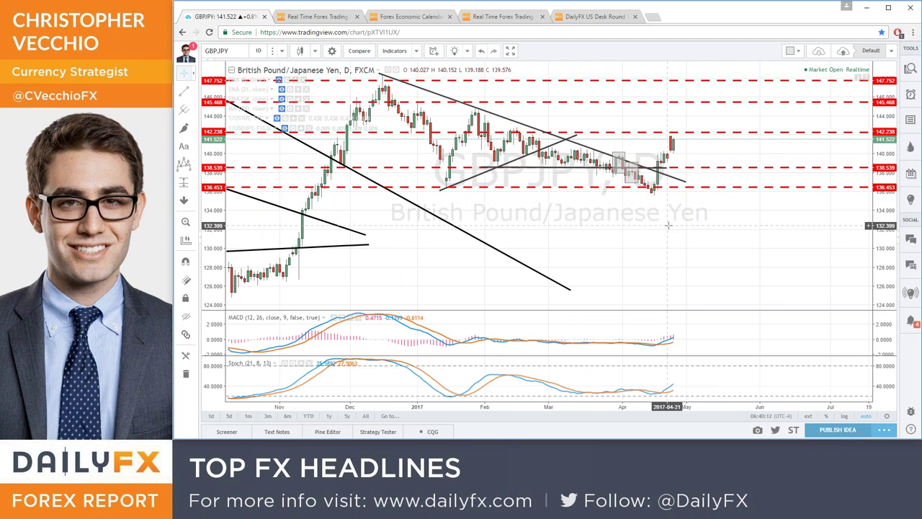
{"action": "scroll", "coordinate": [669, 226], "scroll_direction": "up", "scroll_amount": 1}
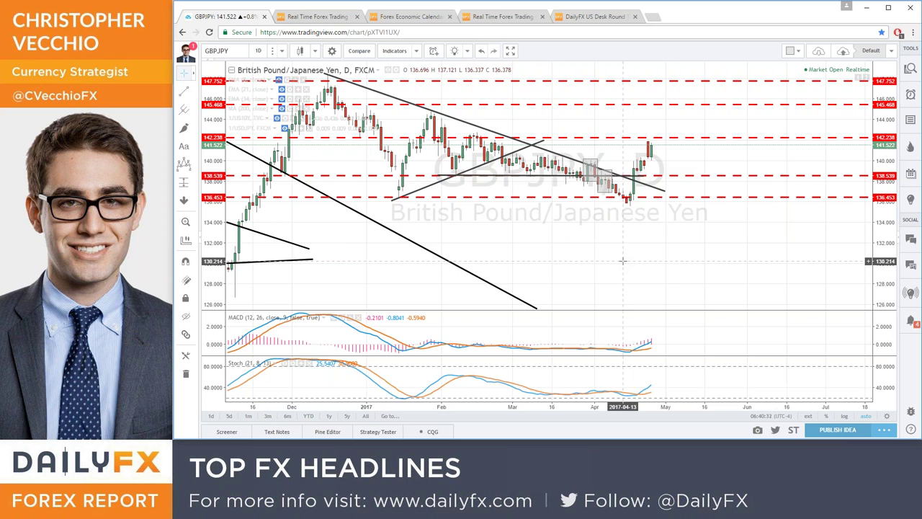
{"action": "scroll", "coordinate": [623, 261], "scroll_direction": "down", "scroll_amount": 1}
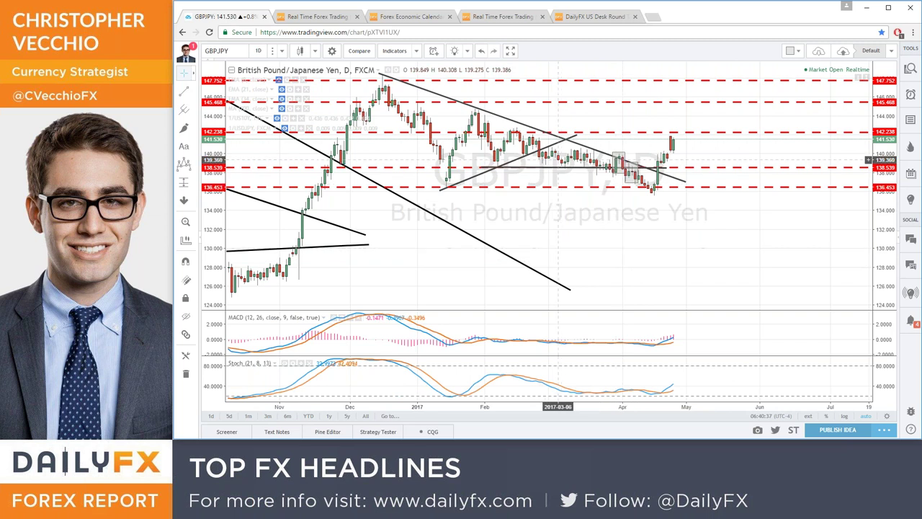
Select the lower trendline and show the three hidden EMA lines, including EMA 21 and 34
{"action": "left_click", "coordinate": [553, 144]}
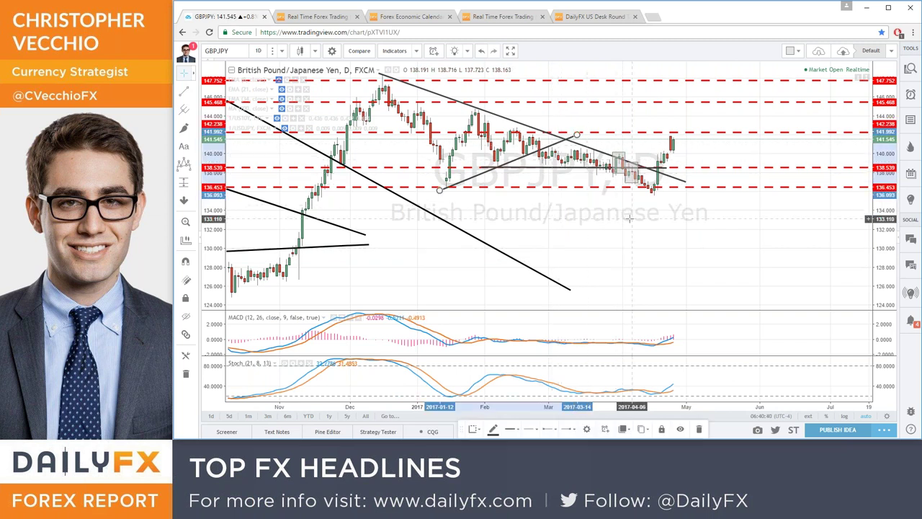
{"action": "left_click", "coordinate": [280, 80]}
{"action": "left_click", "coordinate": [281, 90]}
{"action": "left_click", "coordinate": [281, 100]}
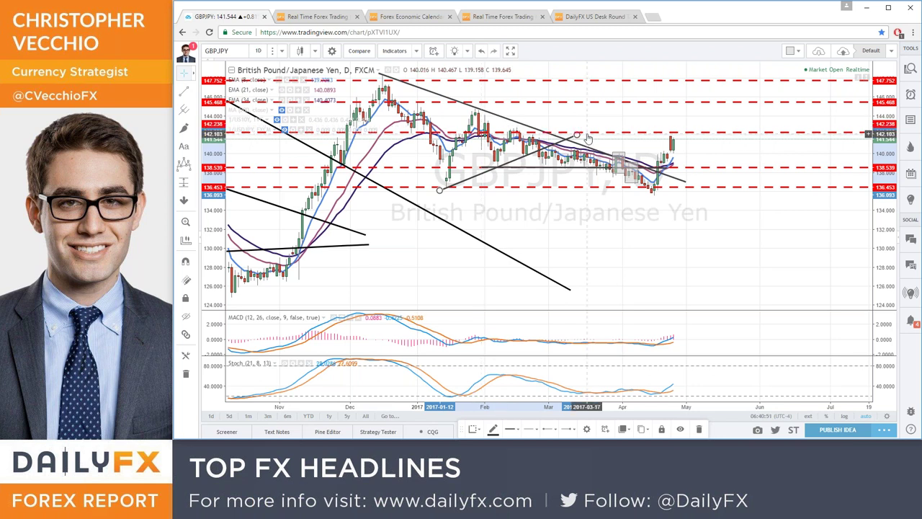
Stretch the lower trendline nearly flat beneath the consolidation out to late May
{"action": "left_click_drag", "start_coordinate": [576, 135], "coordinate": [740, 197]}
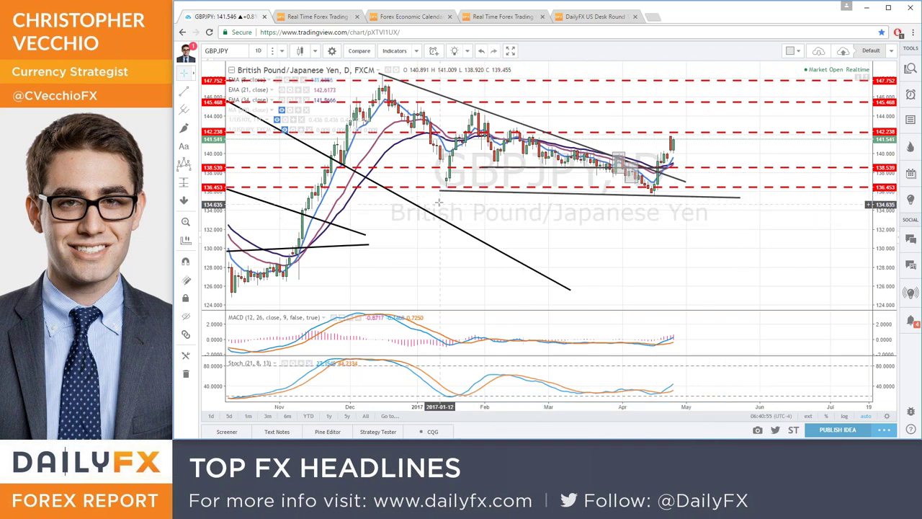
{"action": "left_click_drag", "start_coordinate": [436, 188], "coordinate": [430, 186]}
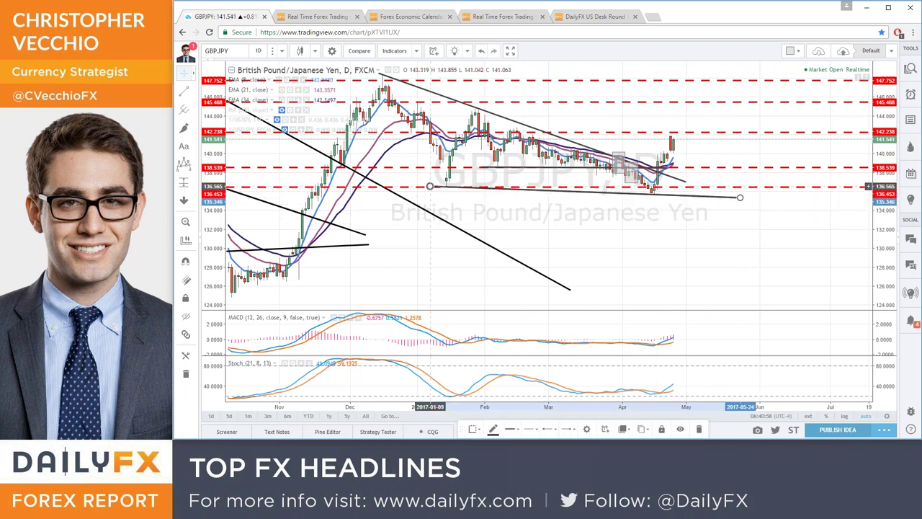
{"action": "left_click", "coordinate": [544, 242]}
{"action": "scroll", "coordinate": [544, 242], "scroll_direction": "down", "scroll_amount": 1}
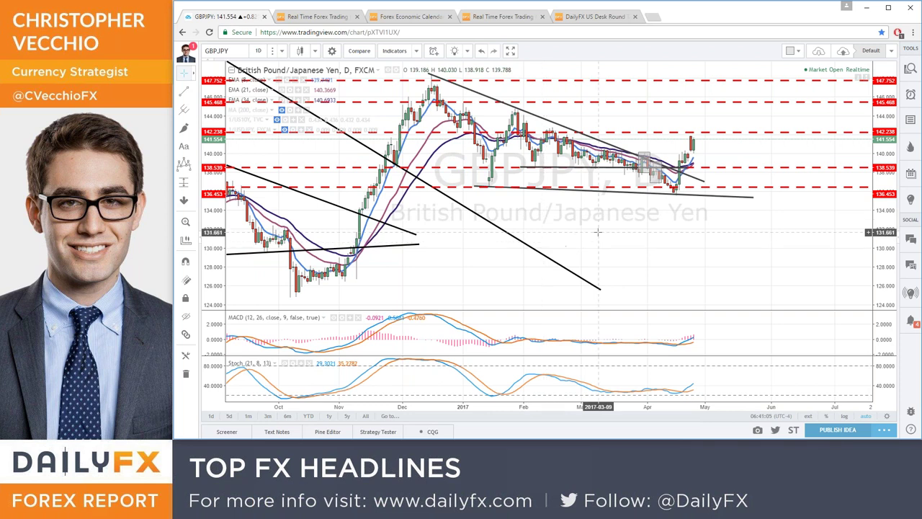
Load and zoom out the DXY dollar index daily chart, then switch to DailyFX Real Time News
{"action": "type", "text": "DXY"}
{"action": "key", "text": "Return"}
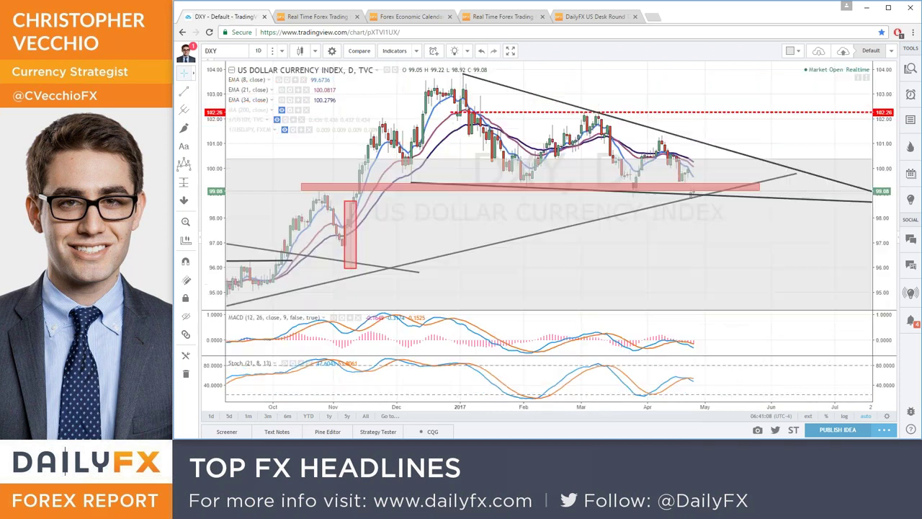
{"action": "scroll", "coordinate": [575, 220], "scroll_direction": "down", "scroll_amount": 2}
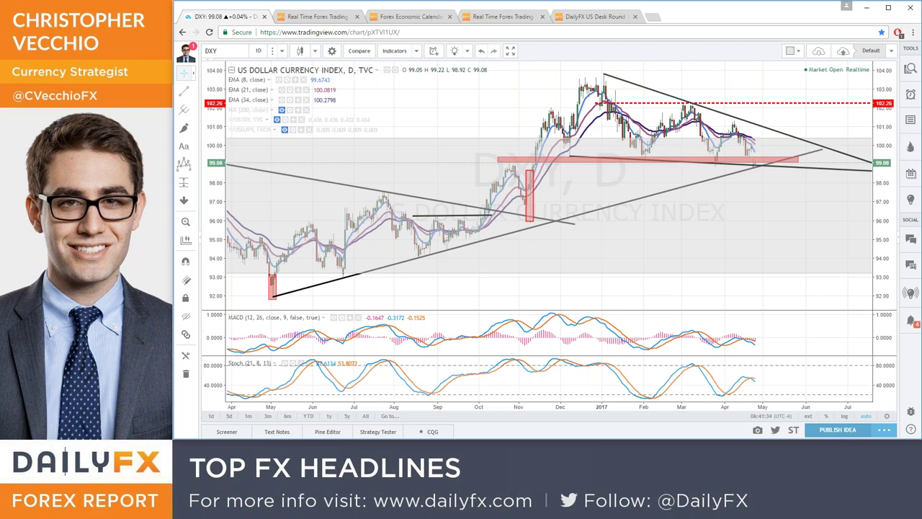
{"action": "left_click", "coordinate": [317, 16]}
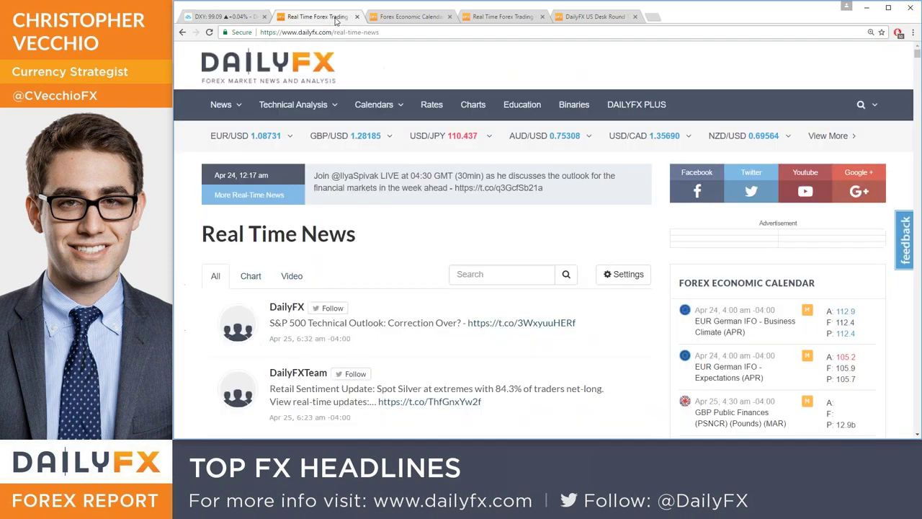
Reload and scroll through the Real Time News feed, then return to the Economic Calendar tab
{"action": "mouse_move", "coordinate": [216, 109]}
{"action": "left_click", "coordinate": [228, 138]}
{"action": "scroll", "coordinate": [425, 288], "scroll_direction": "down", "scroll_amount": 3}
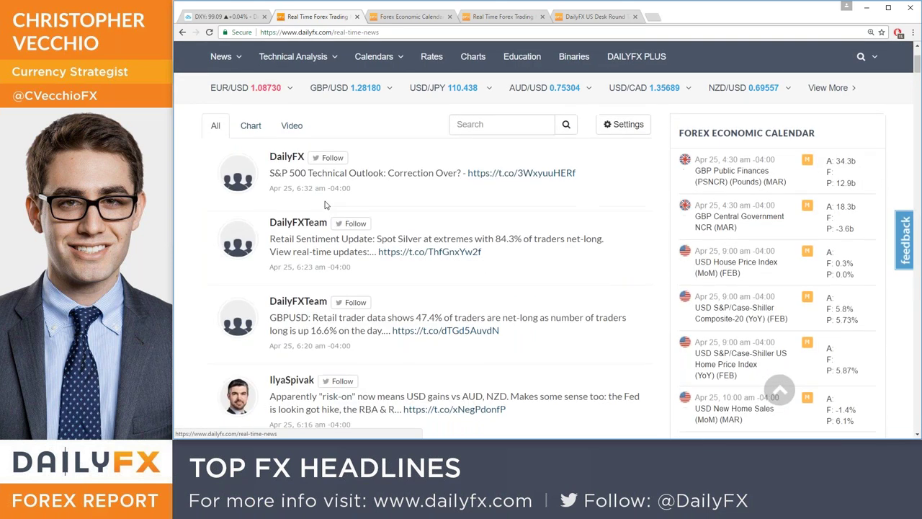
{"action": "scroll", "coordinate": [627, 402], "scroll_direction": "down", "scroll_amount": 10}
{"action": "scroll", "coordinate": [627, 401], "scroll_direction": "down", "scroll_amount": 5}
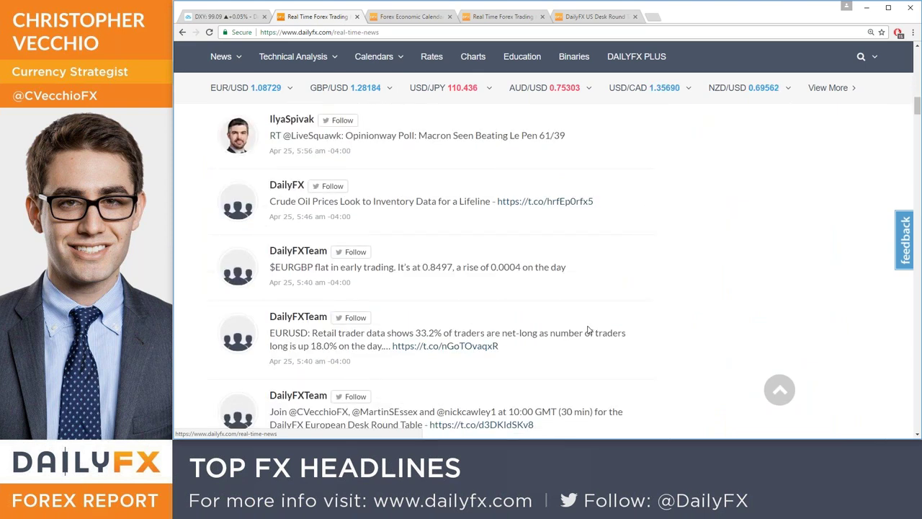
{"action": "scroll", "coordinate": [562, 328], "scroll_direction": "down", "scroll_amount": 3}
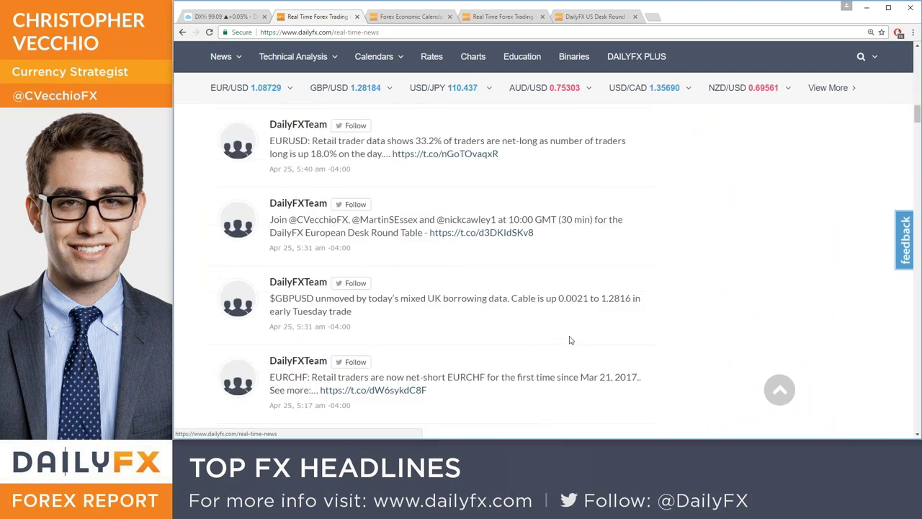
{"action": "scroll", "coordinate": [569, 340], "scroll_direction": "down", "scroll_amount": 4}
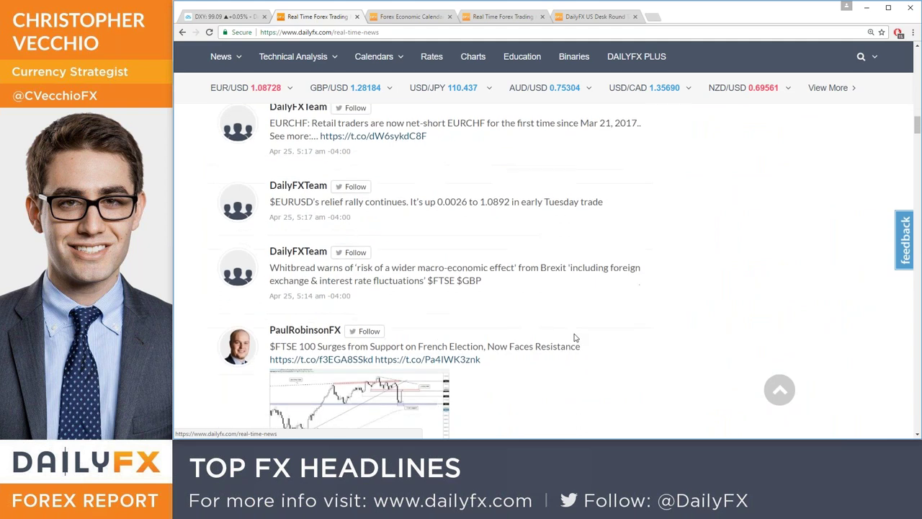
{"action": "scroll", "coordinate": [574, 337], "scroll_direction": "down", "scroll_amount": 1}
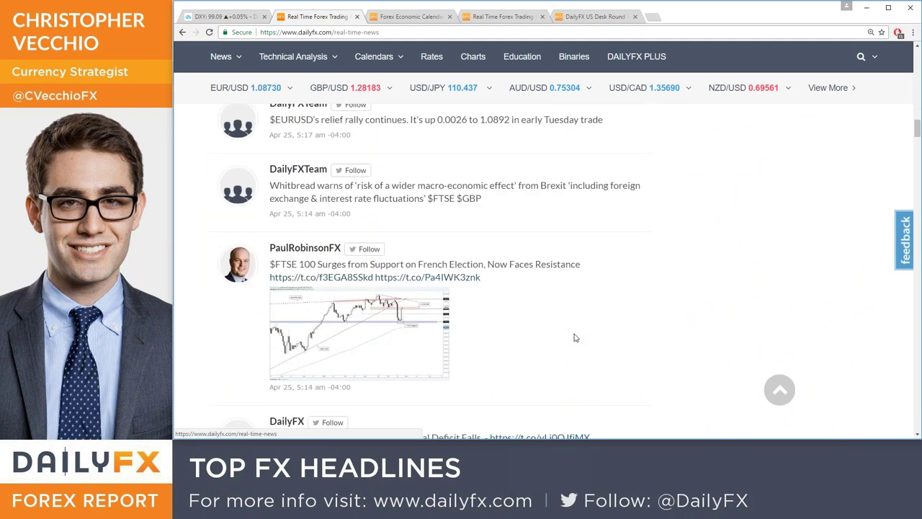
{"action": "scroll", "coordinate": [575, 337], "scroll_direction": "down", "scroll_amount": 1}
{"action": "scroll", "coordinate": [574, 337], "scroll_direction": "down", "scroll_amount": 2}
{"action": "scroll", "coordinate": [543, 335], "scroll_direction": "up", "scroll_amount": 10}
{"action": "scroll", "coordinate": [626, 353], "scroll_direction": "up", "scroll_amount": 10}
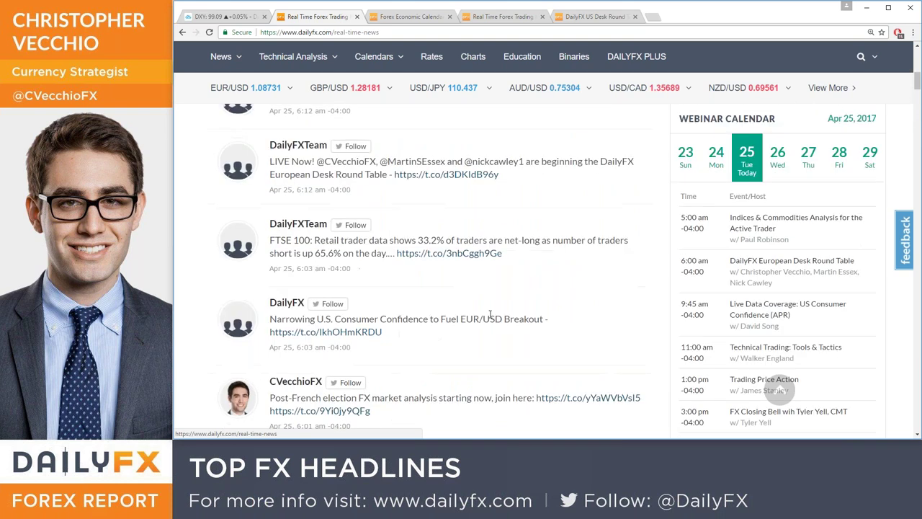
{"action": "key", "text": "ctrl+Tab"}
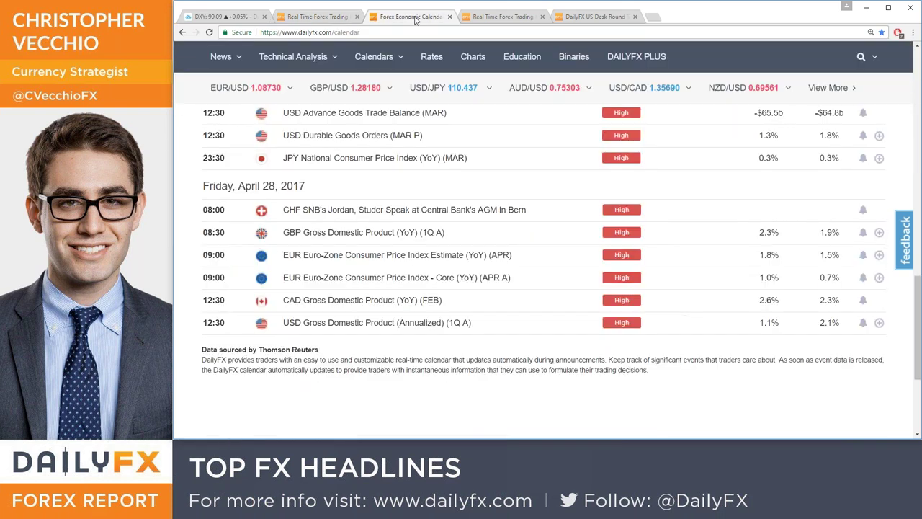
{"action": "scroll", "coordinate": [467, 243], "scroll_direction": "up", "scroll_amount": 6}
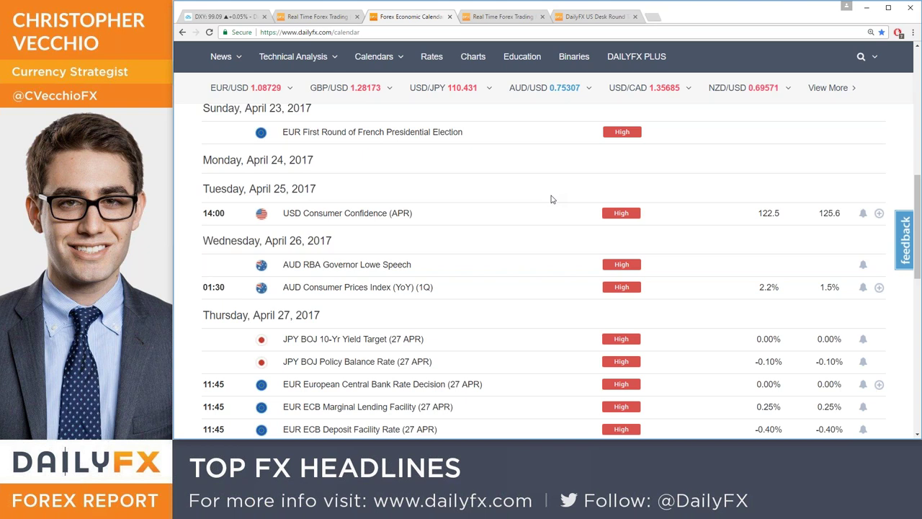
{"action": "scroll", "coordinate": [551, 199], "scroll_direction": "down", "scroll_amount": 1}
{"action": "scroll", "coordinate": [490, 275], "scroll_direction": "down", "scroll_amount": 3}
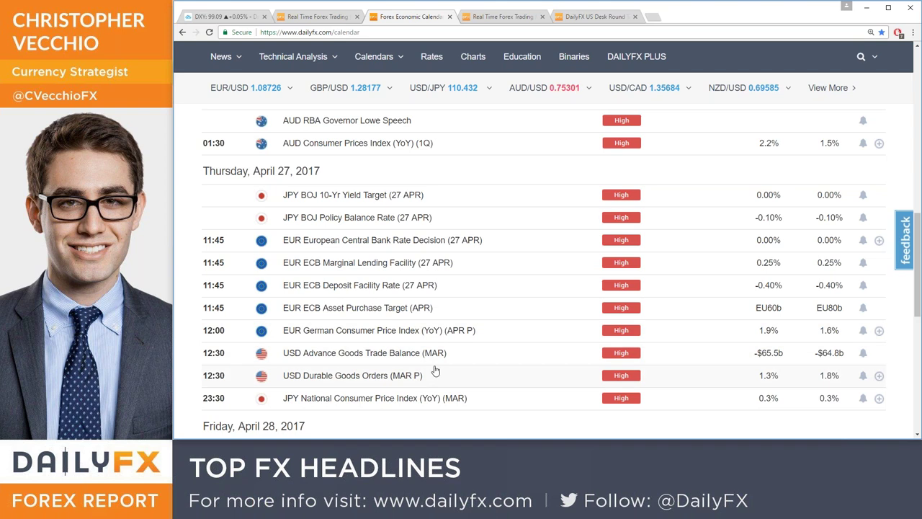
{"action": "scroll", "coordinate": [435, 370], "scroll_direction": "up", "scroll_amount": 5}
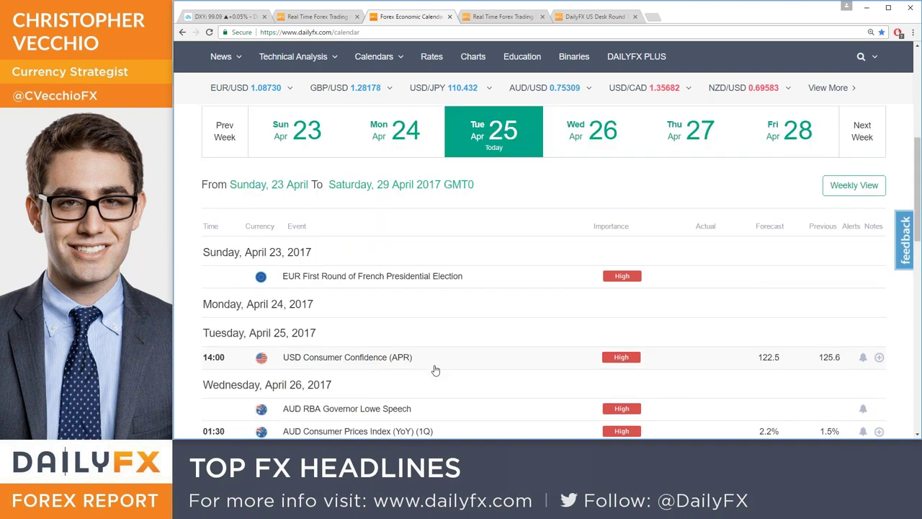
{"action": "scroll", "coordinate": [436, 370], "scroll_direction": "down", "scroll_amount": 1}
{"action": "scroll", "coordinate": [435, 371], "scroll_direction": "down", "scroll_amount": 3}
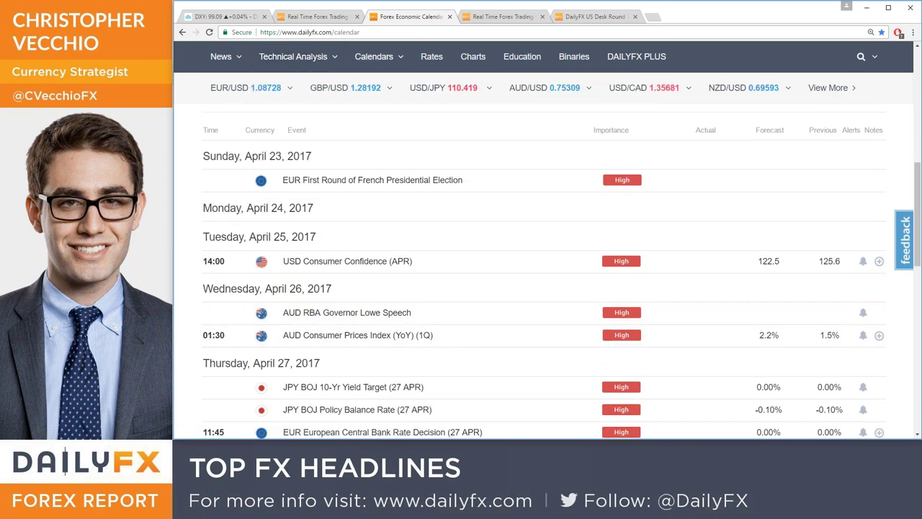
Open the DailyFX Webinars Calendar and scroll through the April 23–30, 2017 session schedule
{"action": "mouse_move", "coordinate": [374, 58]}
{"action": "left_click", "coordinate": [391, 111]}
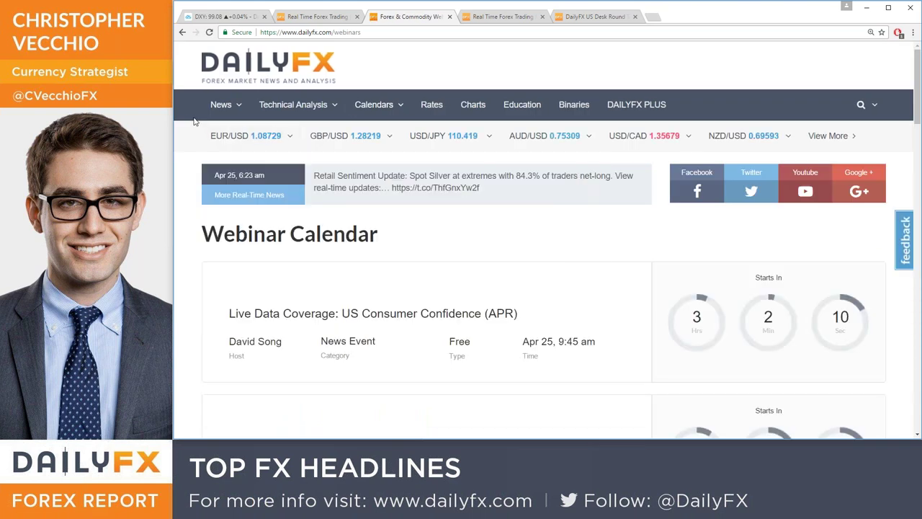
{"action": "mouse_move", "coordinate": [366, 115]}
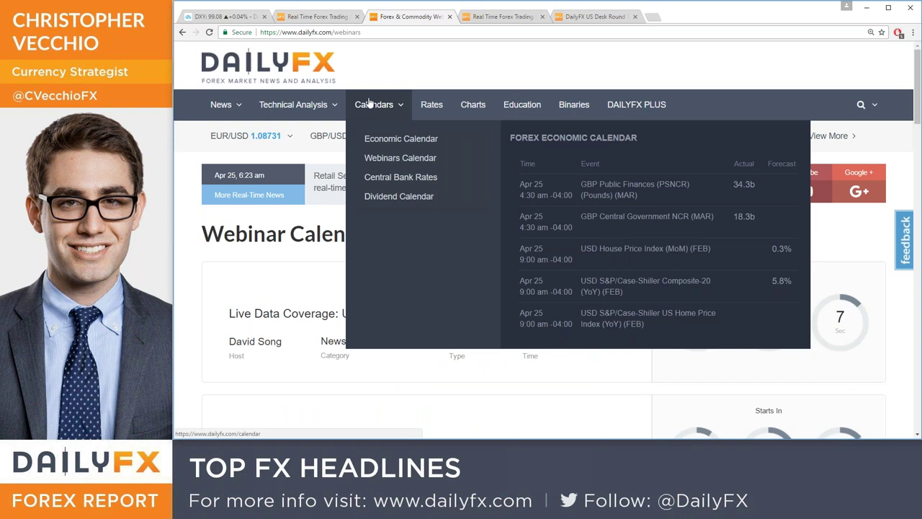
{"action": "left_click", "coordinate": [394, 160]}
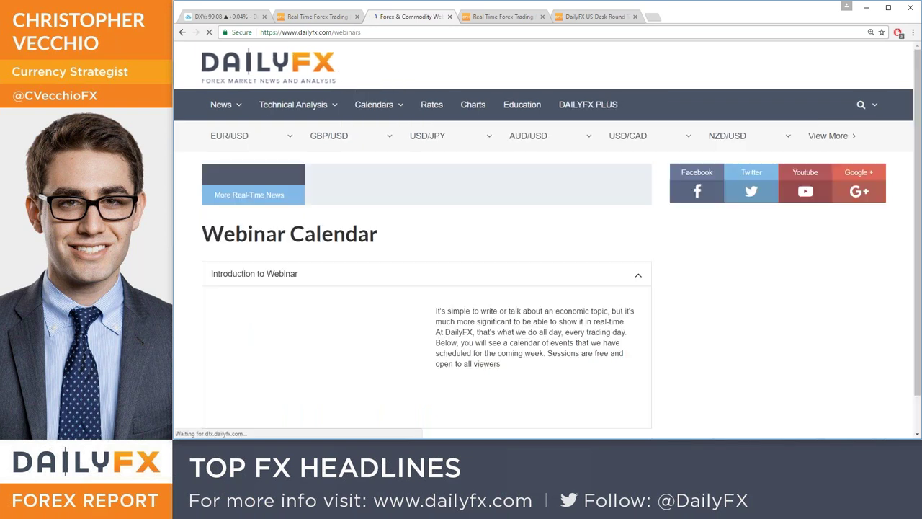
{"action": "scroll", "coordinate": [396, 254], "scroll_direction": "down", "scroll_amount": 1}
{"action": "scroll", "coordinate": [395, 254], "scroll_direction": "down", "scroll_amount": 3}
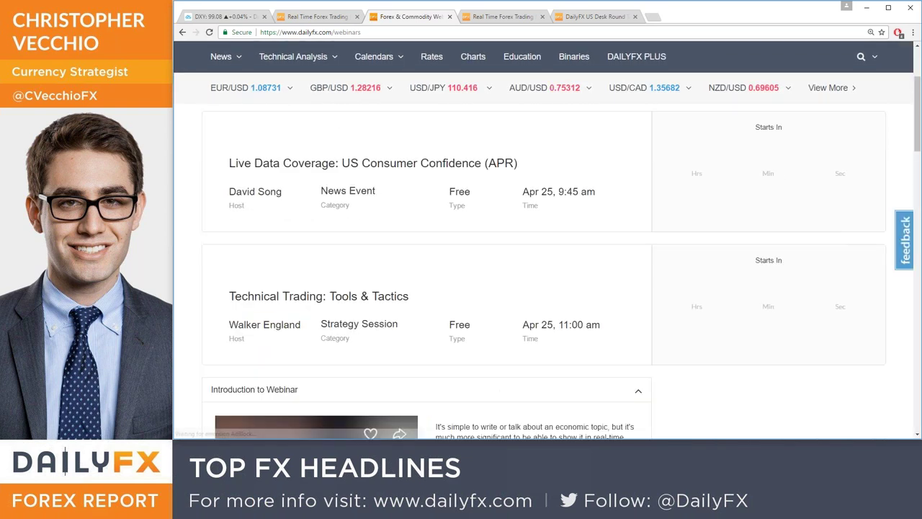
{"action": "scroll", "coordinate": [396, 254], "scroll_direction": "down", "scroll_amount": 2}
{"action": "scroll", "coordinate": [395, 254], "scroll_direction": "down", "scroll_amount": 10}
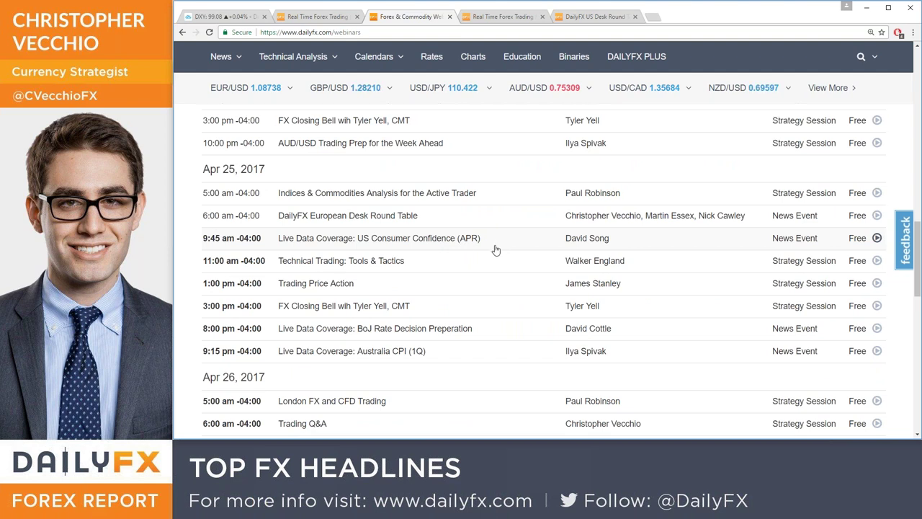
{"action": "scroll", "coordinate": [495, 250], "scroll_direction": "down", "scroll_amount": 3}
{"action": "scroll", "coordinate": [495, 257], "scroll_direction": "up", "scroll_amount": 10}
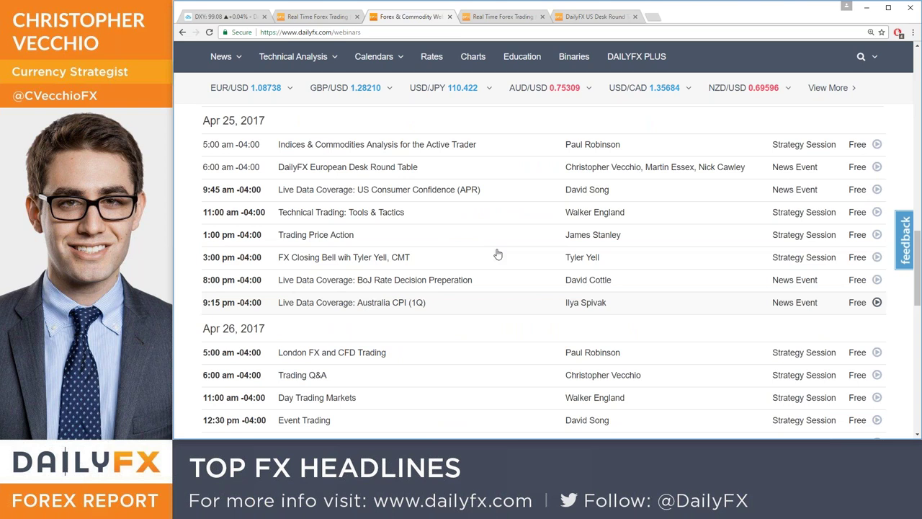
{"action": "scroll", "coordinate": [314, 194], "scroll_direction": "up", "scroll_amount": 5}
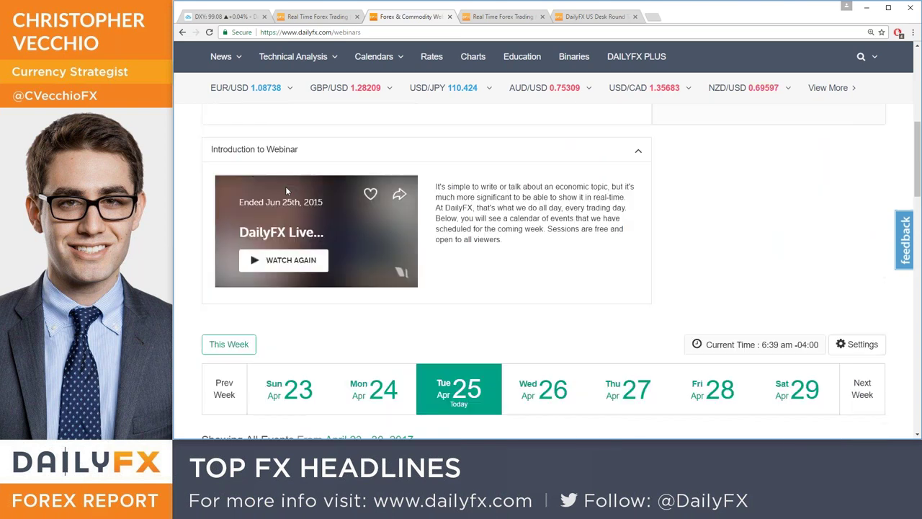